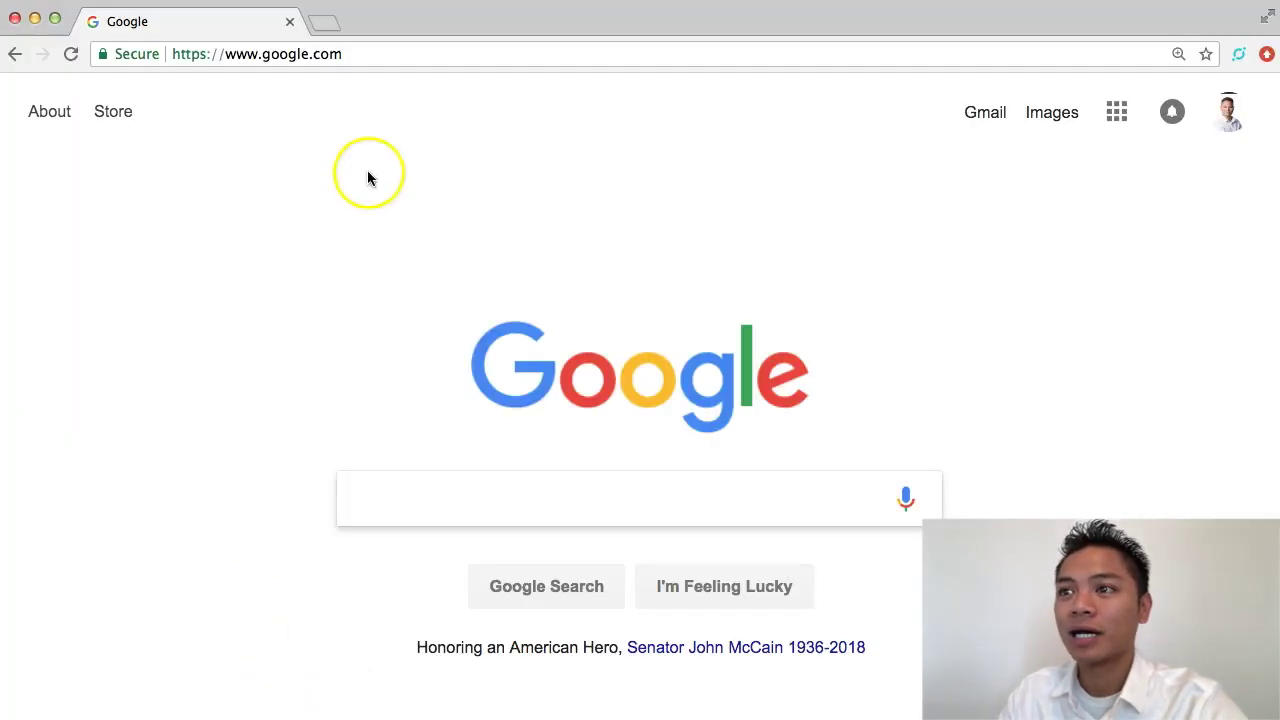
Go to coinmarketcap.com by typing 'coinm' in the address bar.
left_click(396, 53)
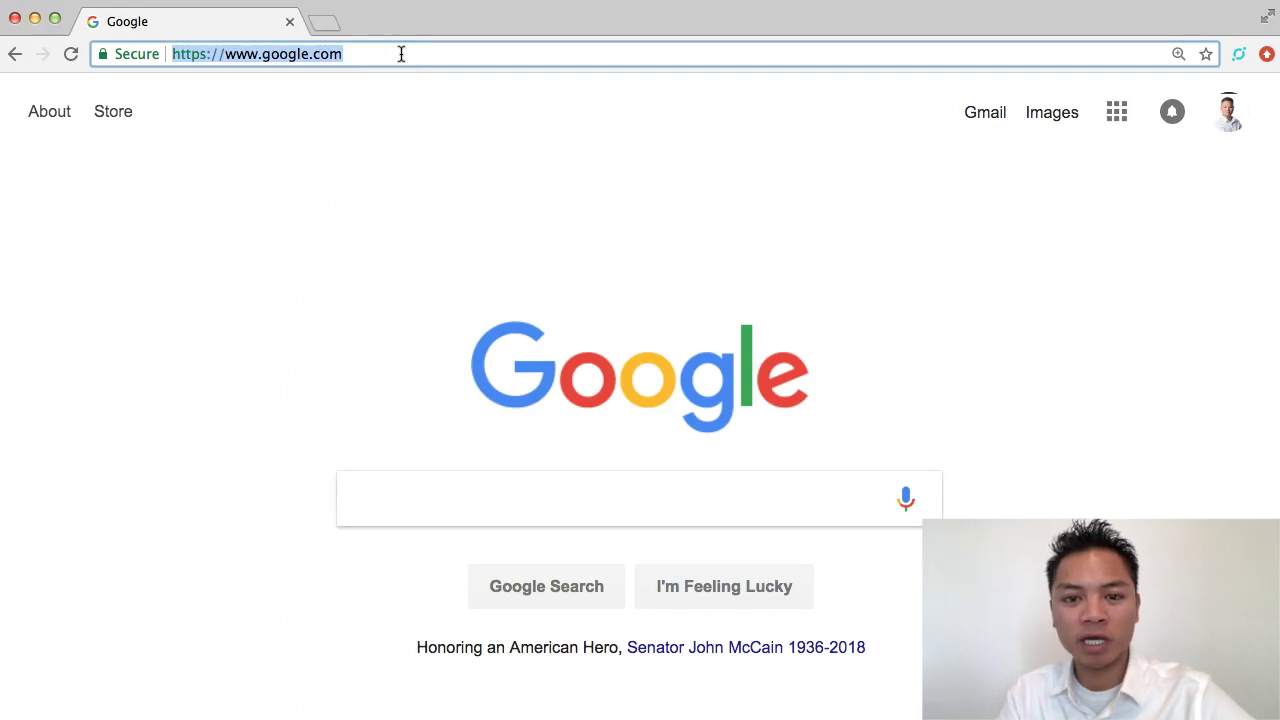
type("coinm")
key("Return")
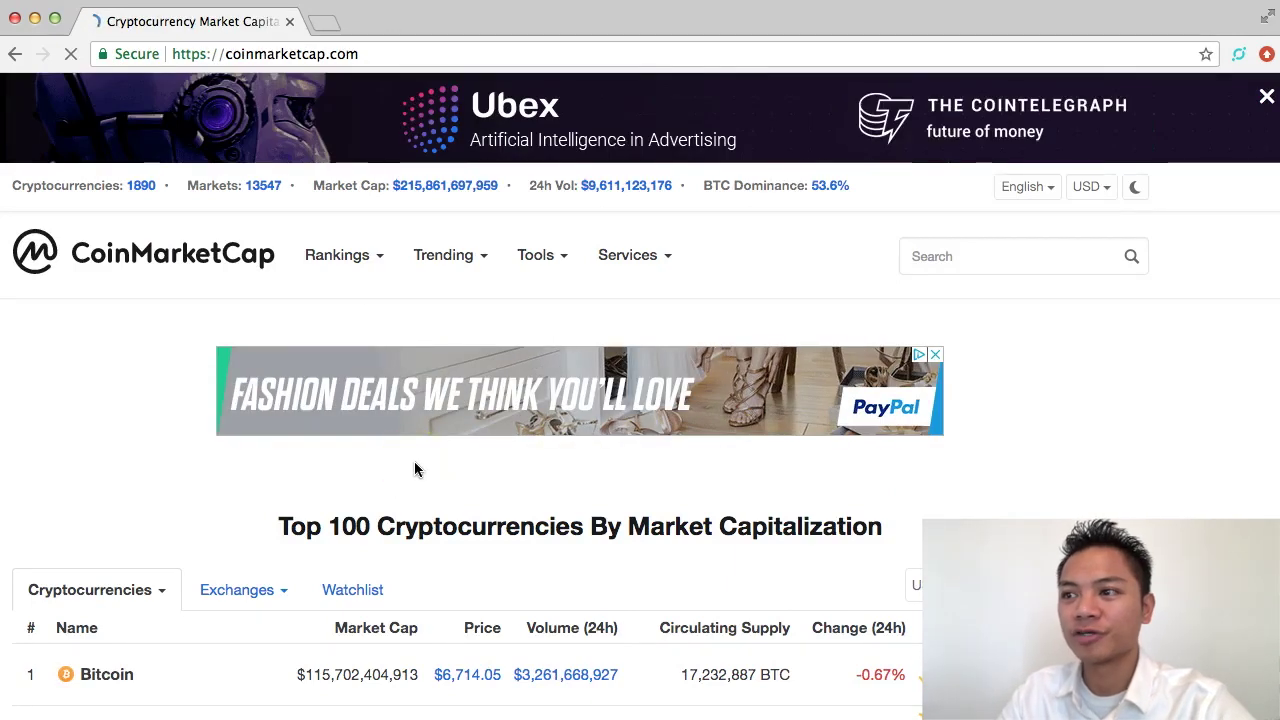
Open the Metaverse ETP currency page, then its Website link to mvs.org.
scroll(320, 492, "down", 1)
scroll(320, 492, "down", 2)
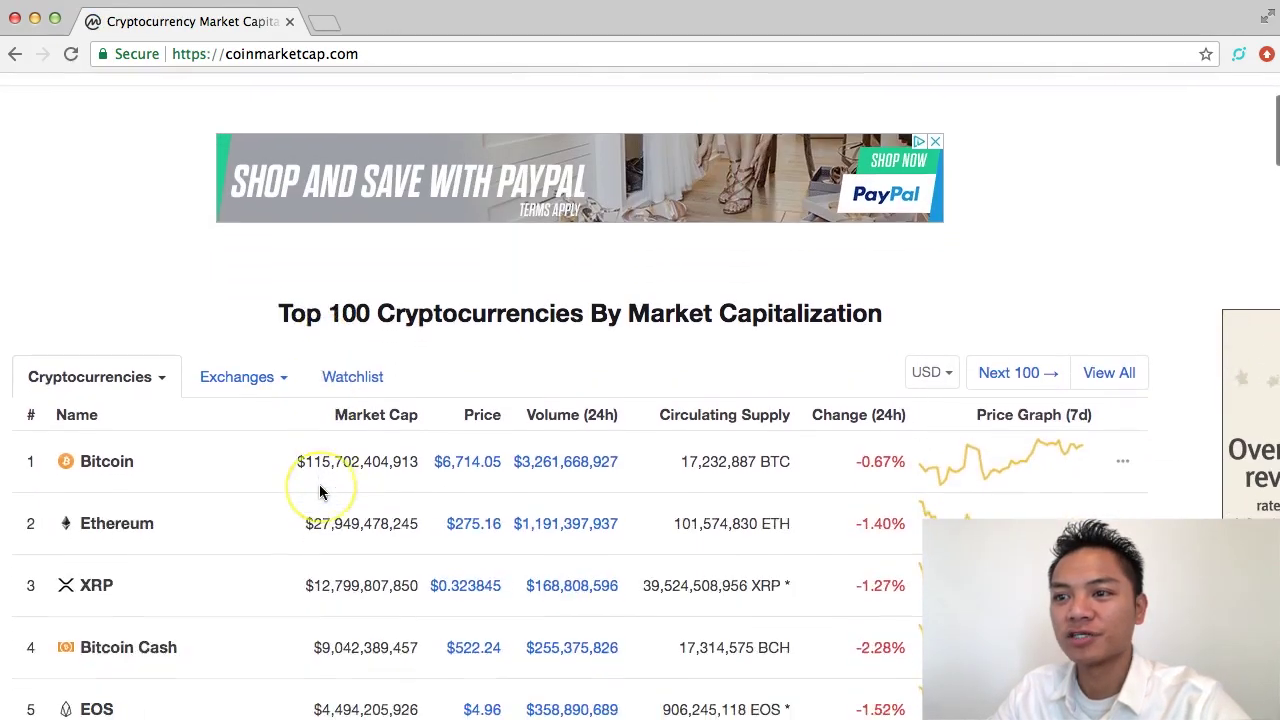
scroll(320, 492, "down", 1)
scroll(320, 492, "down", 2)
scroll(320, 492, "down", 2)
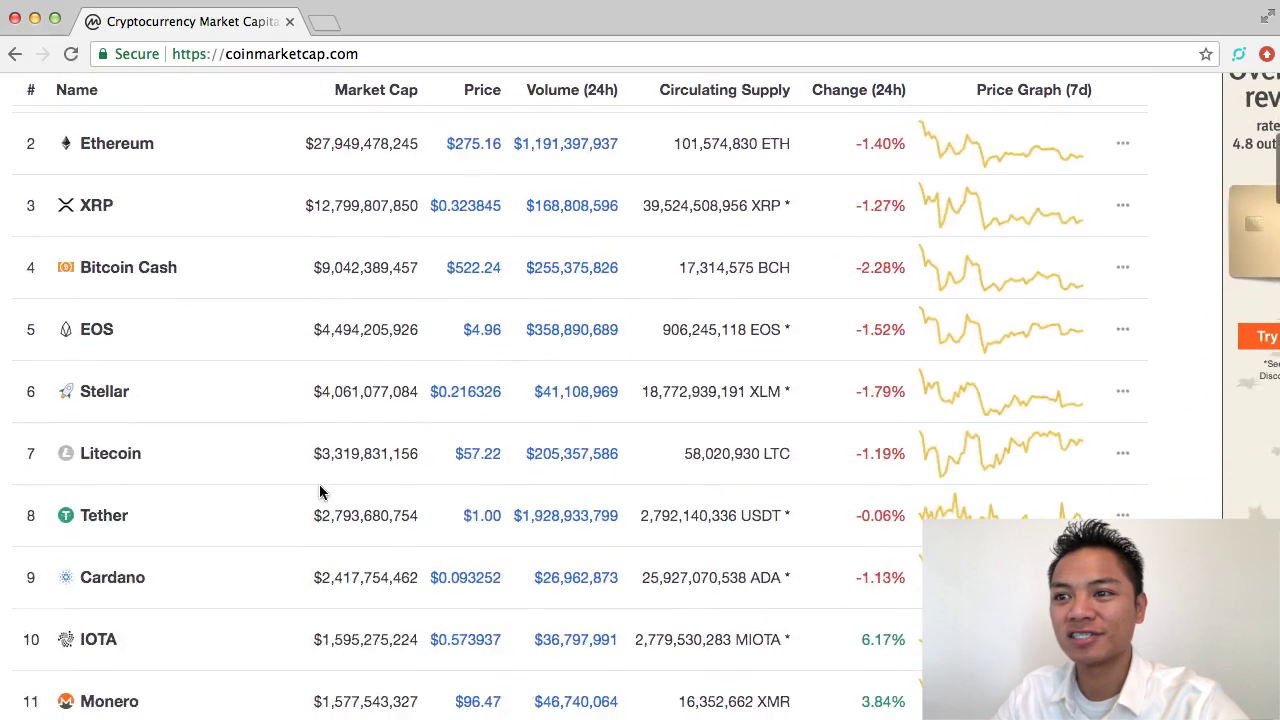
scroll(320, 492, "down", 2)
scroll(320, 492, "down", 4)
scroll(320, 492, "down", 3)
scroll(321, 488, "down", 3)
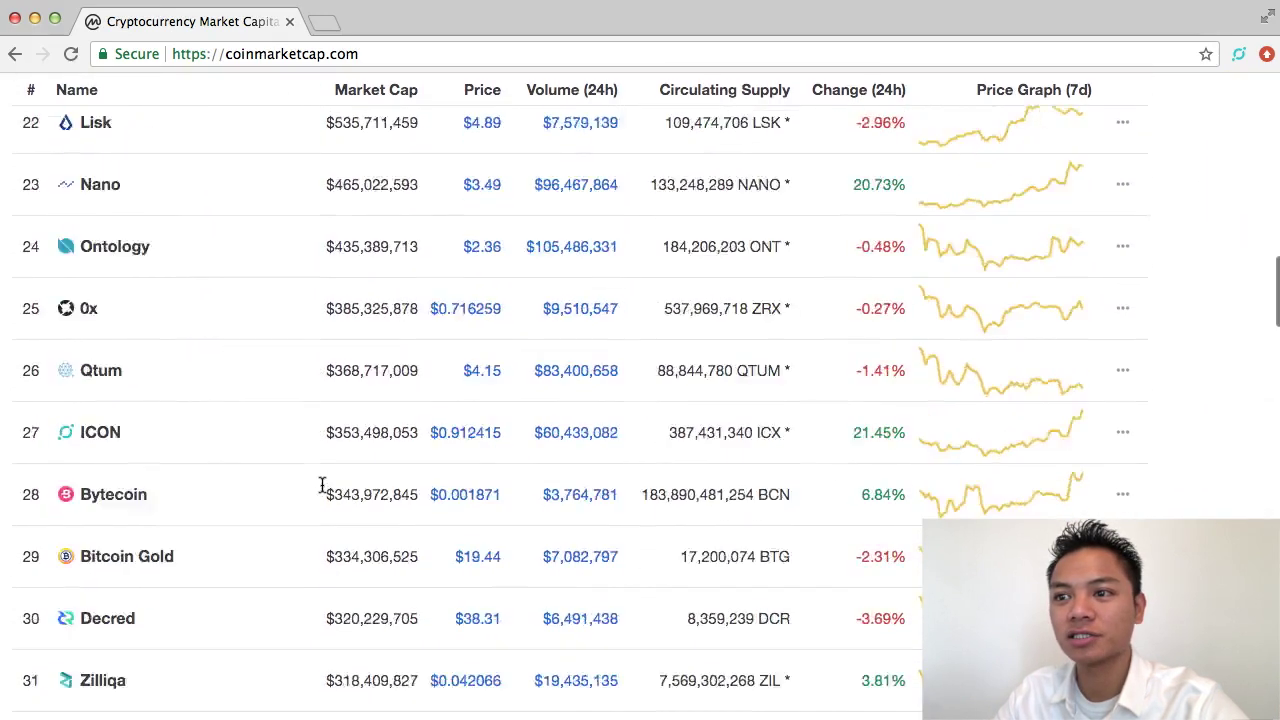
scroll(321, 488, "down", 2)
scroll(321, 488, "down", 4)
scroll(321, 488, "down", 2)
scroll(321, 487, "down", 3)
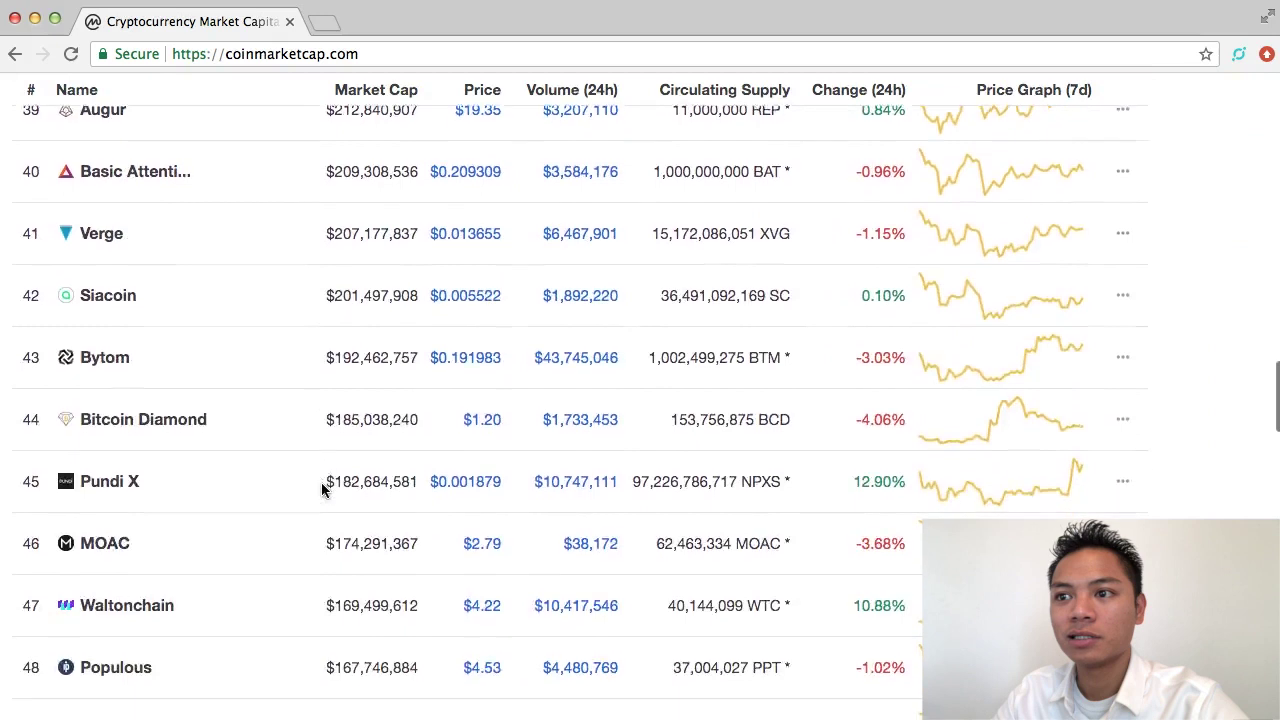
scroll(321, 487, "down", 3)
scroll(321, 487, "down", 2)
scroll(321, 487, "down", 1)
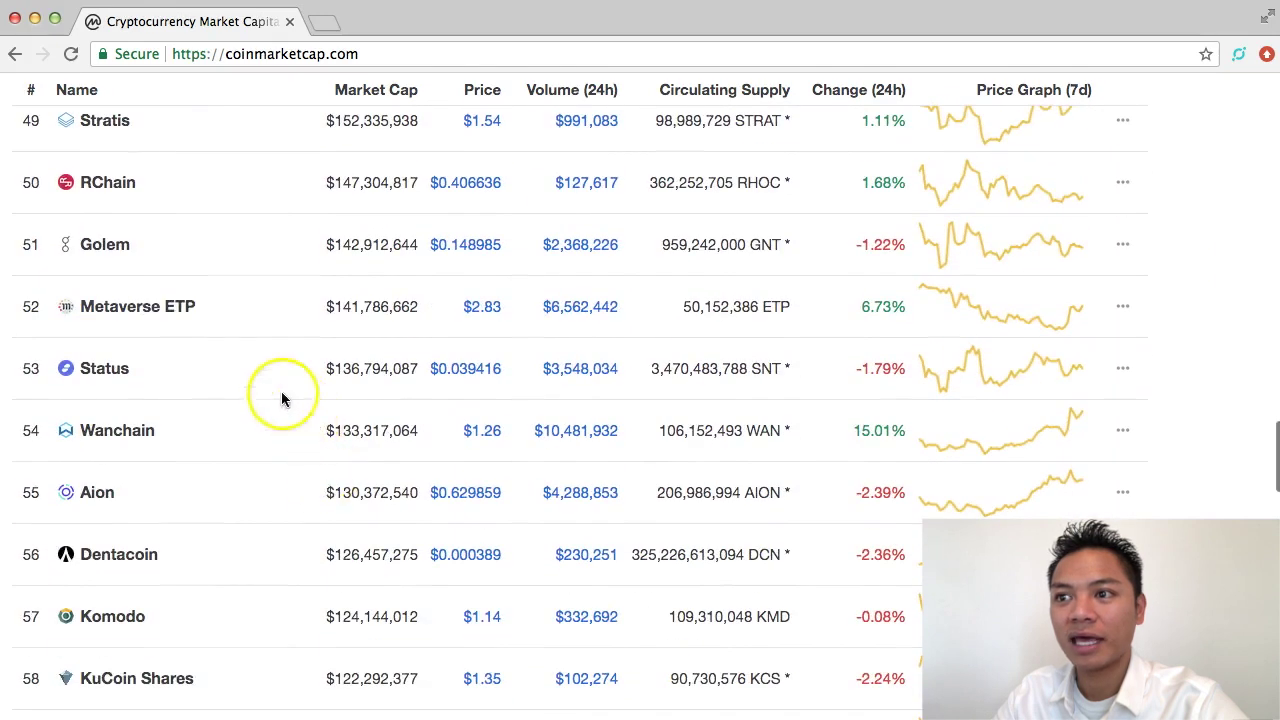
left_click(135, 313)
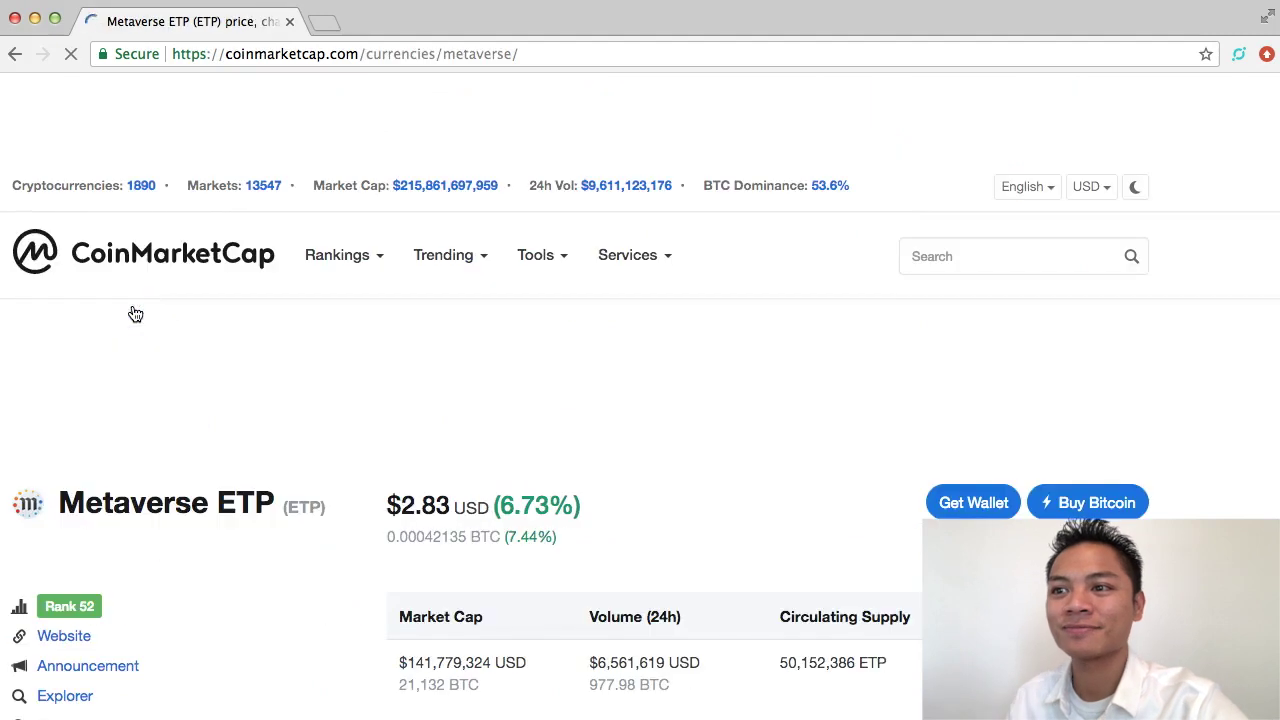
scroll(135, 300, "down", 5)
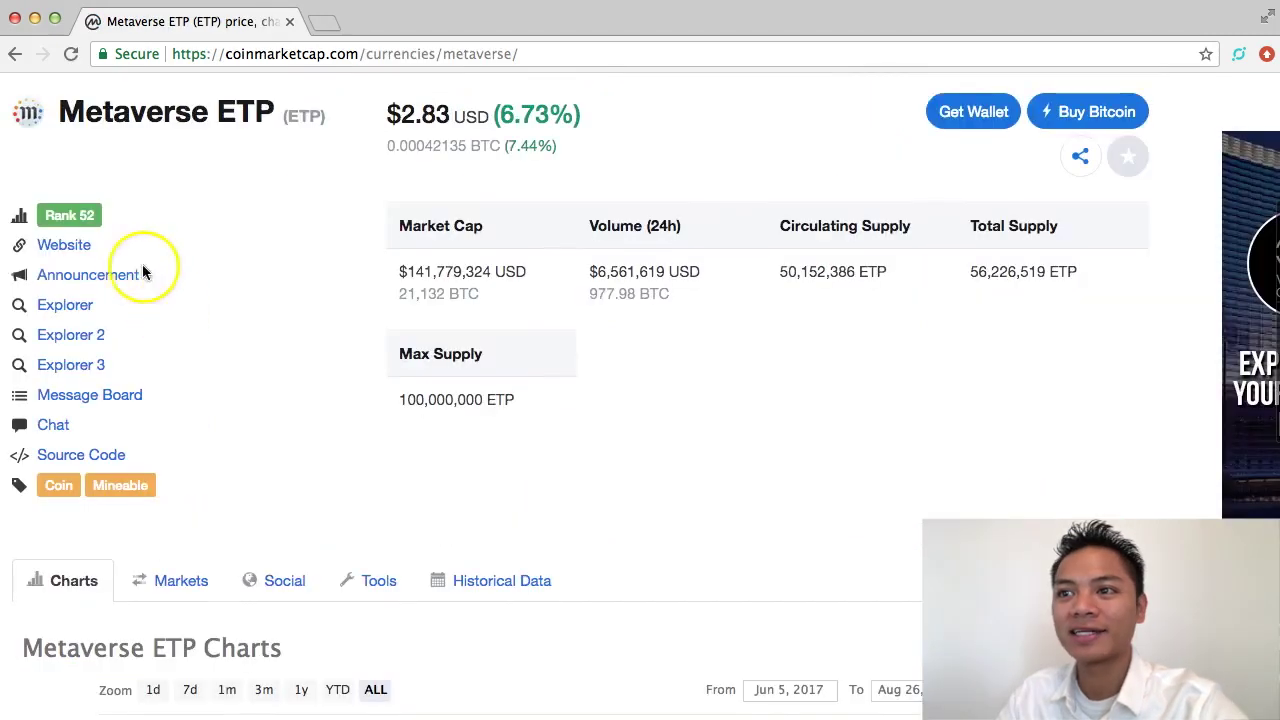
left_click(84, 254)
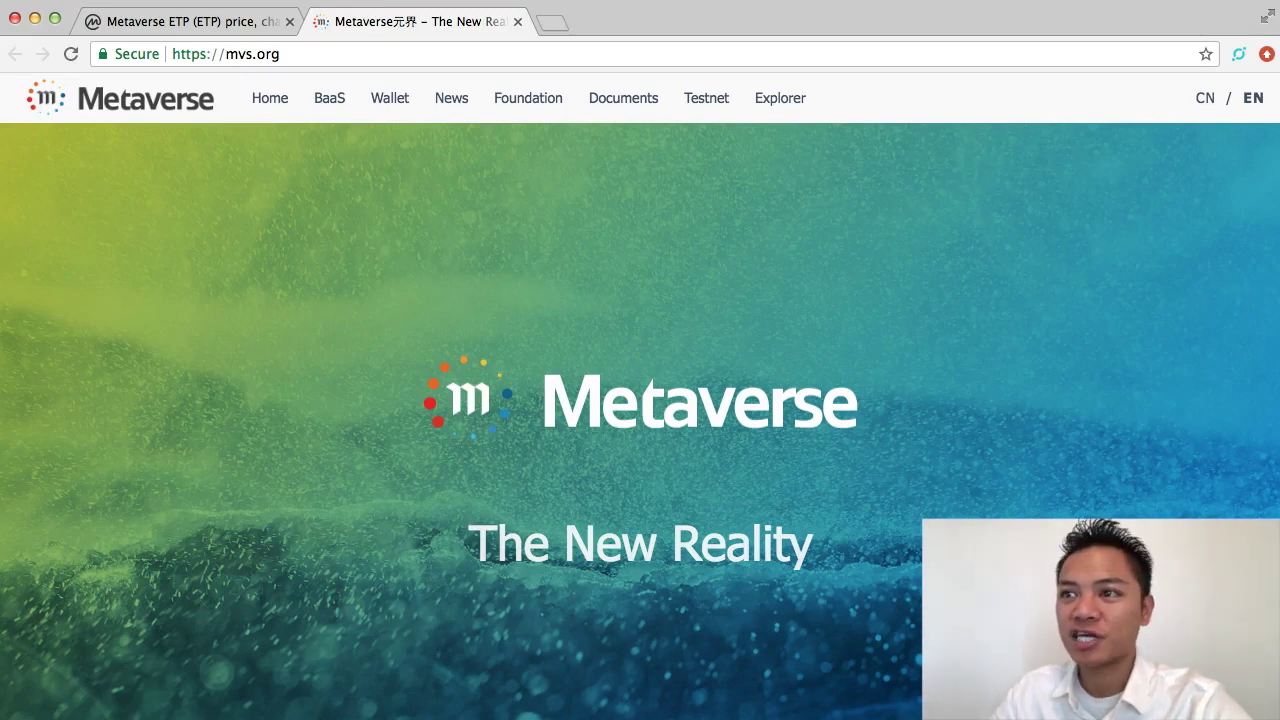
Confirm mvs.org's Secure connection in its site information, then return to the CoinMarketCap tab.
left_click(185, 53)
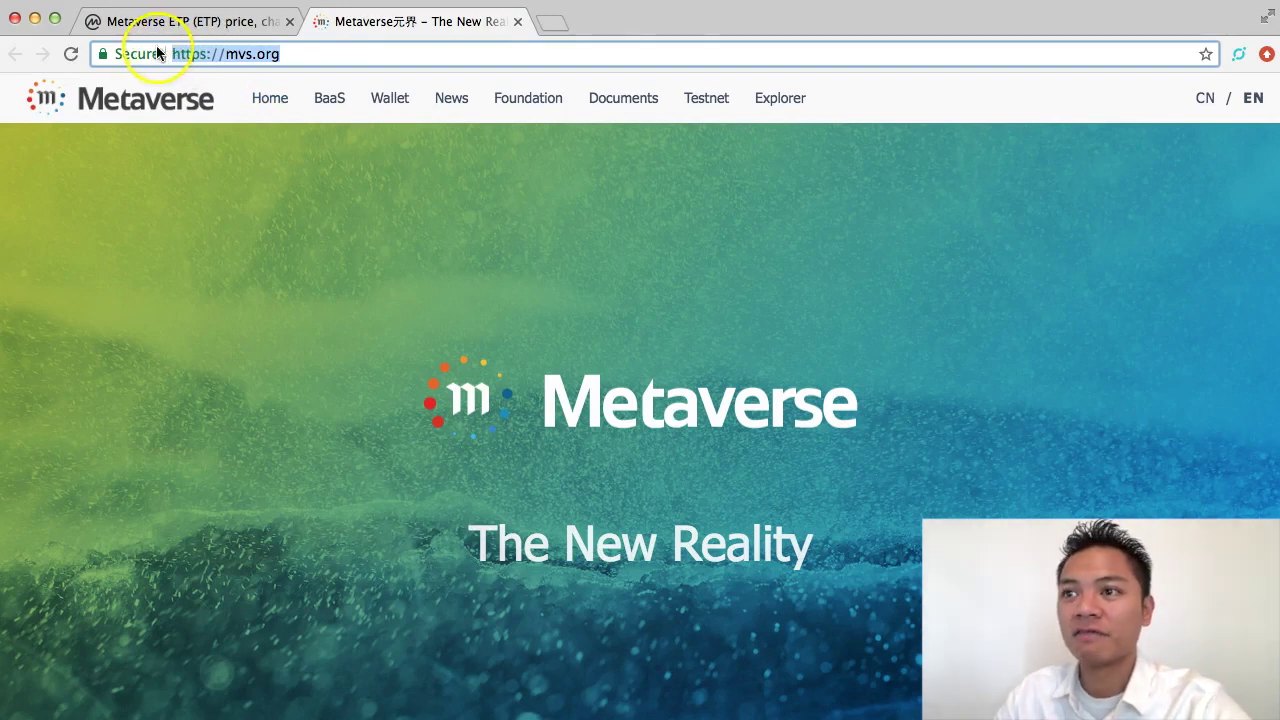
left_click(103, 57)
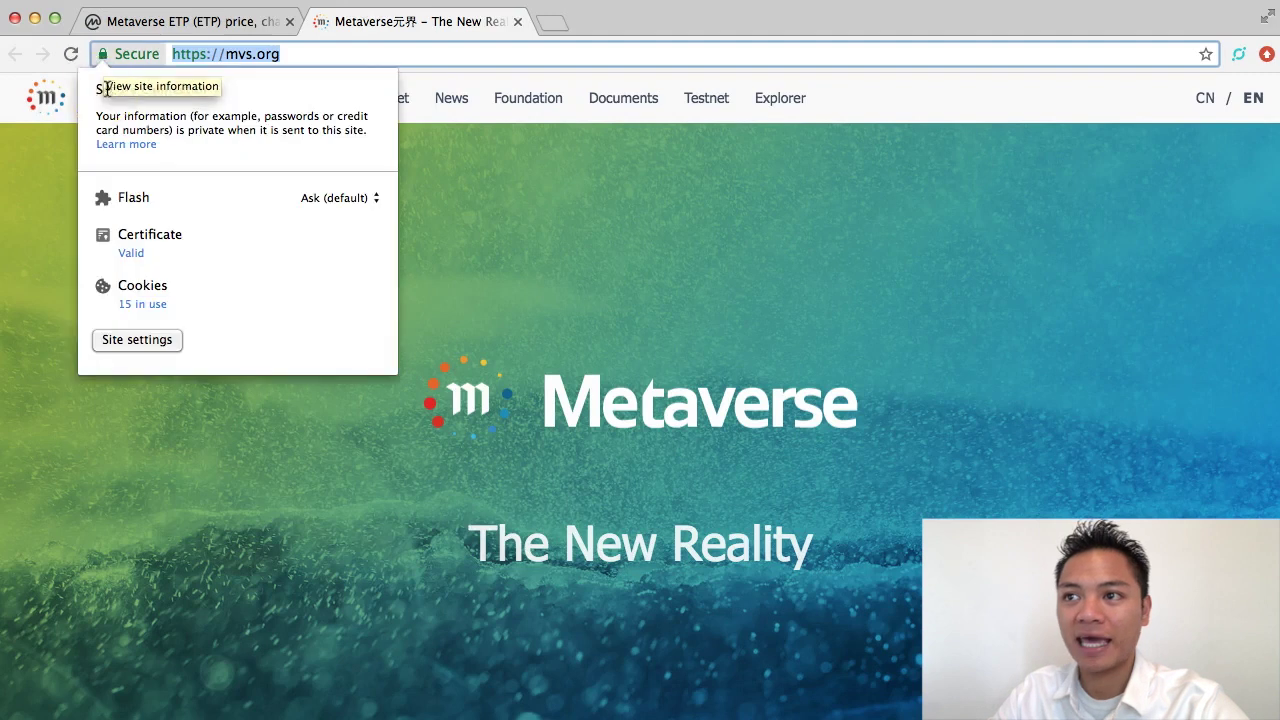
left_click_drag(93, 89, 205, 90)
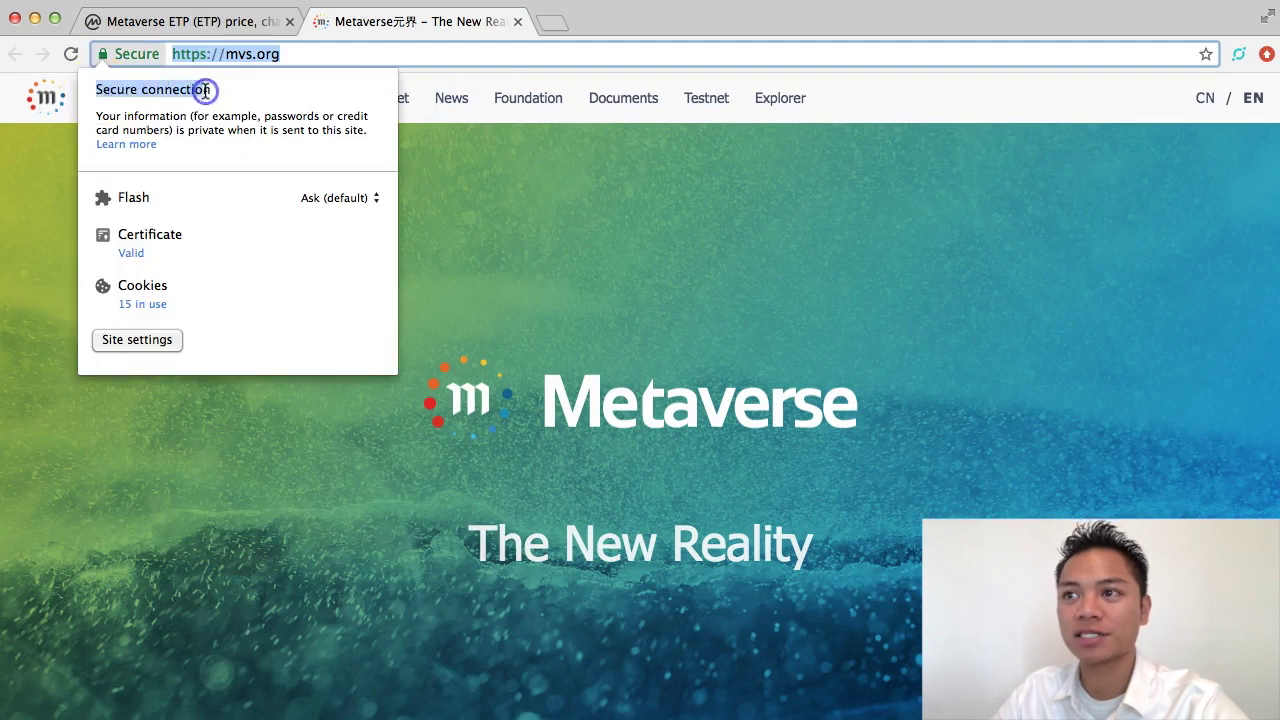
left_click(205, 90)
left_click(487, 71)
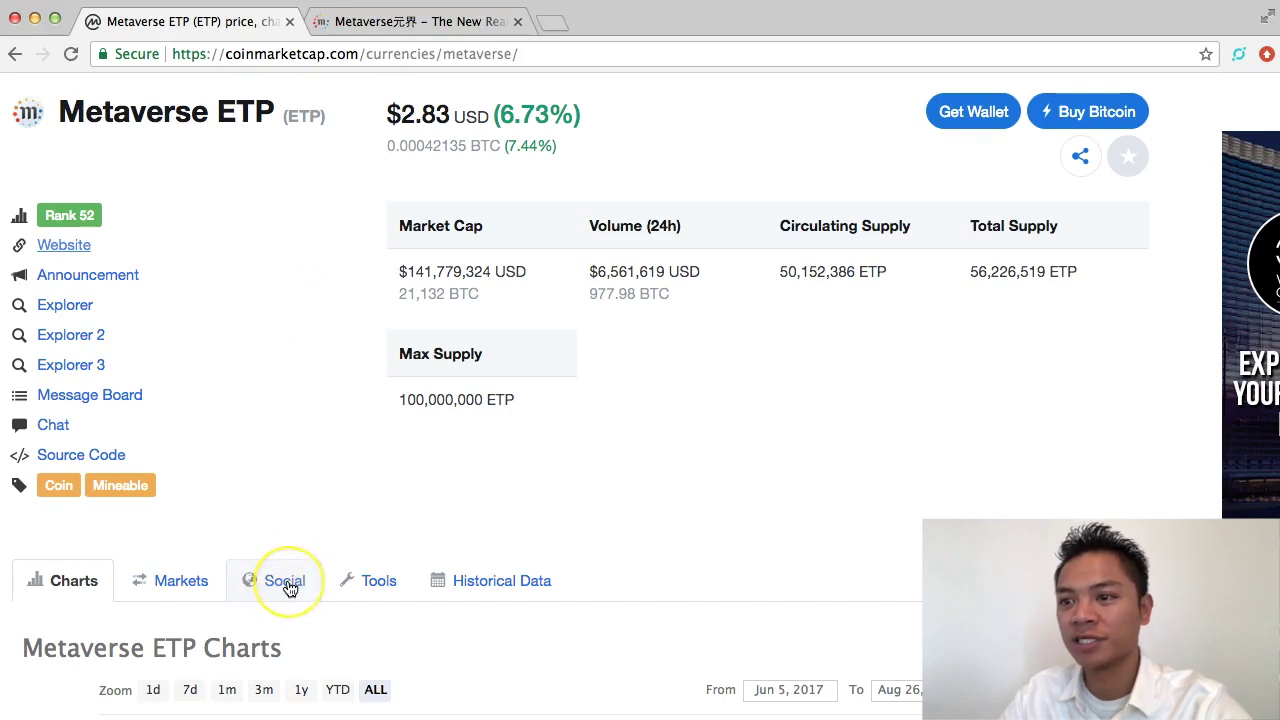
scroll(290, 589, "down", 2)
scroll(290, 589, "down", 1)
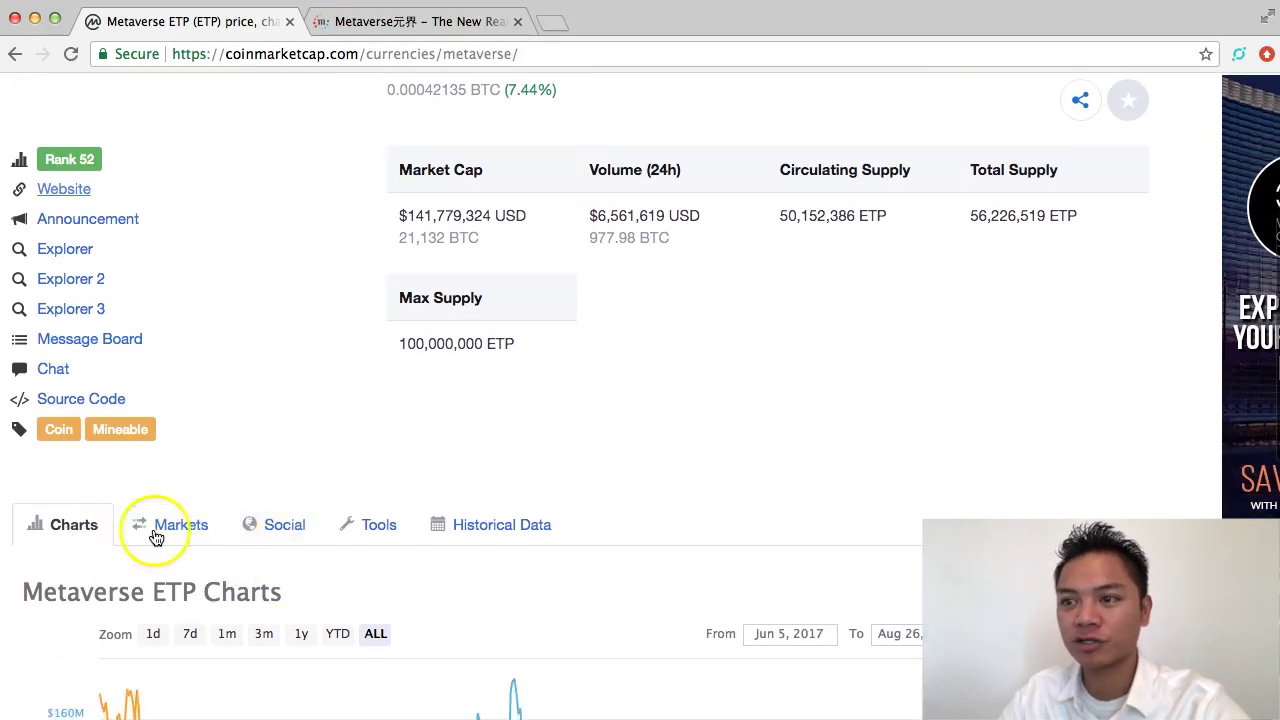
left_click(278, 537)
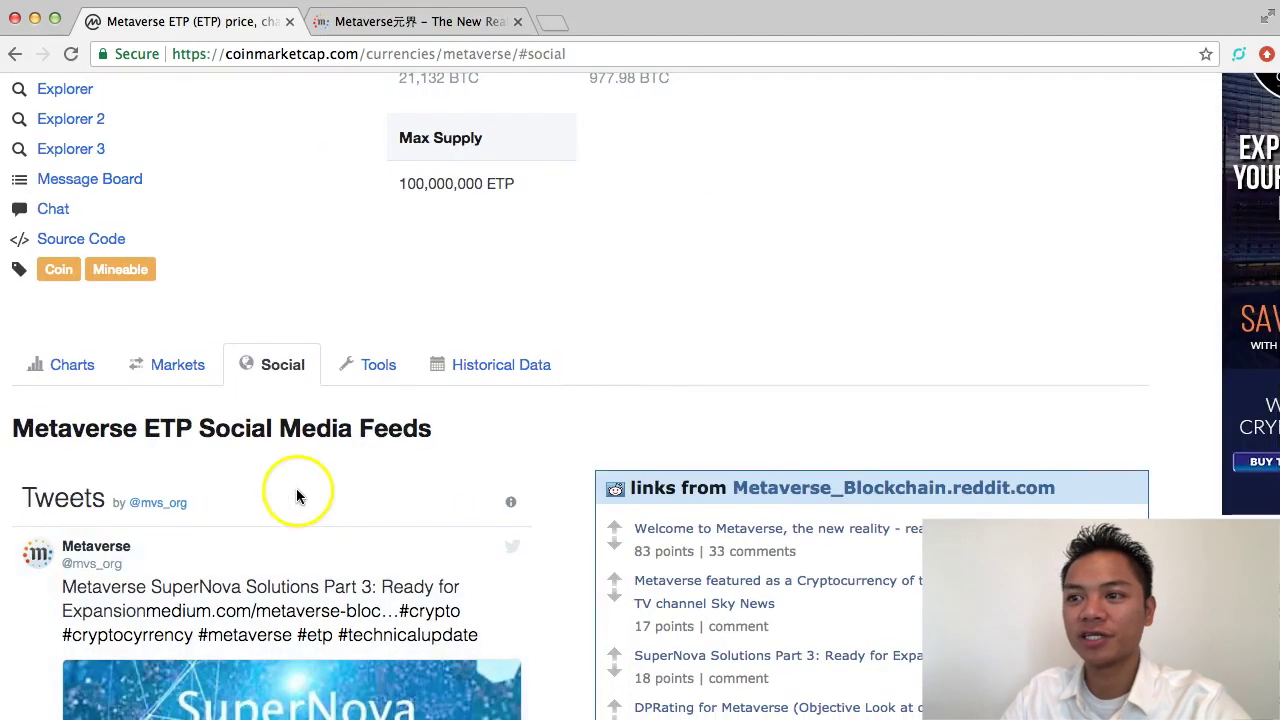
scroll(295, 492, "down", 3)
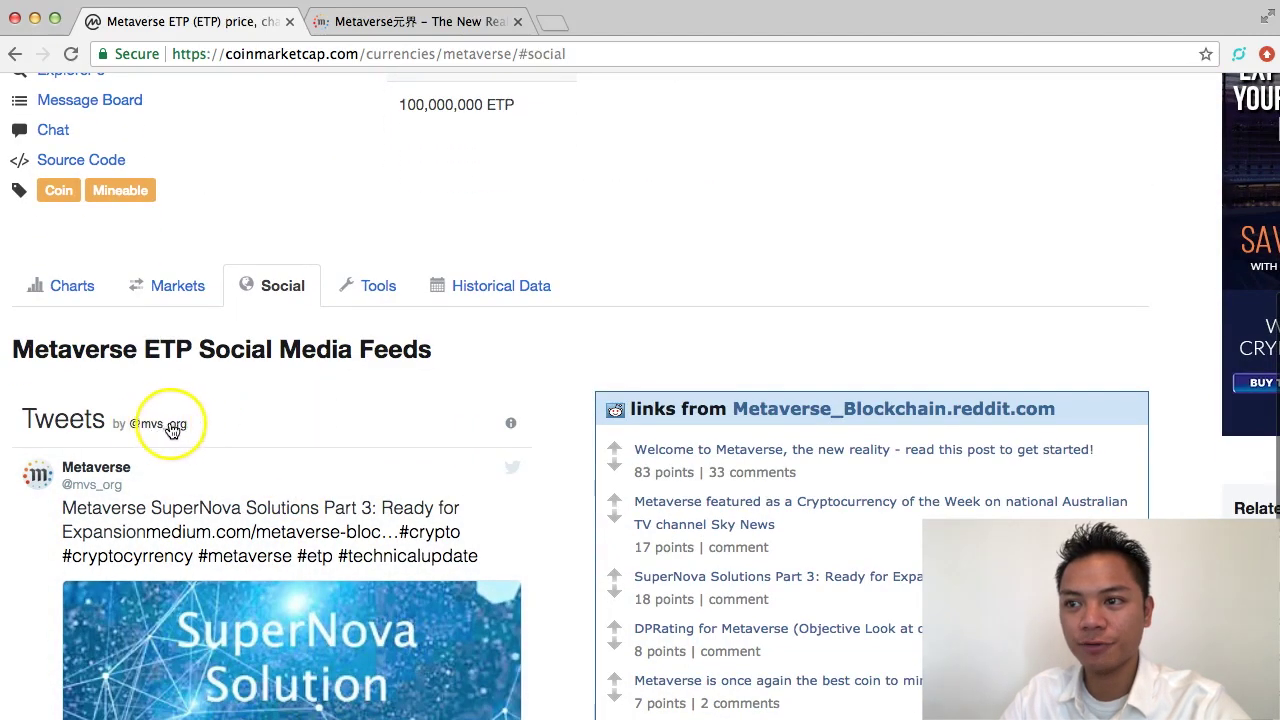
scroll(206, 420, "down", 2)
scroll(206, 420, "down", 1)
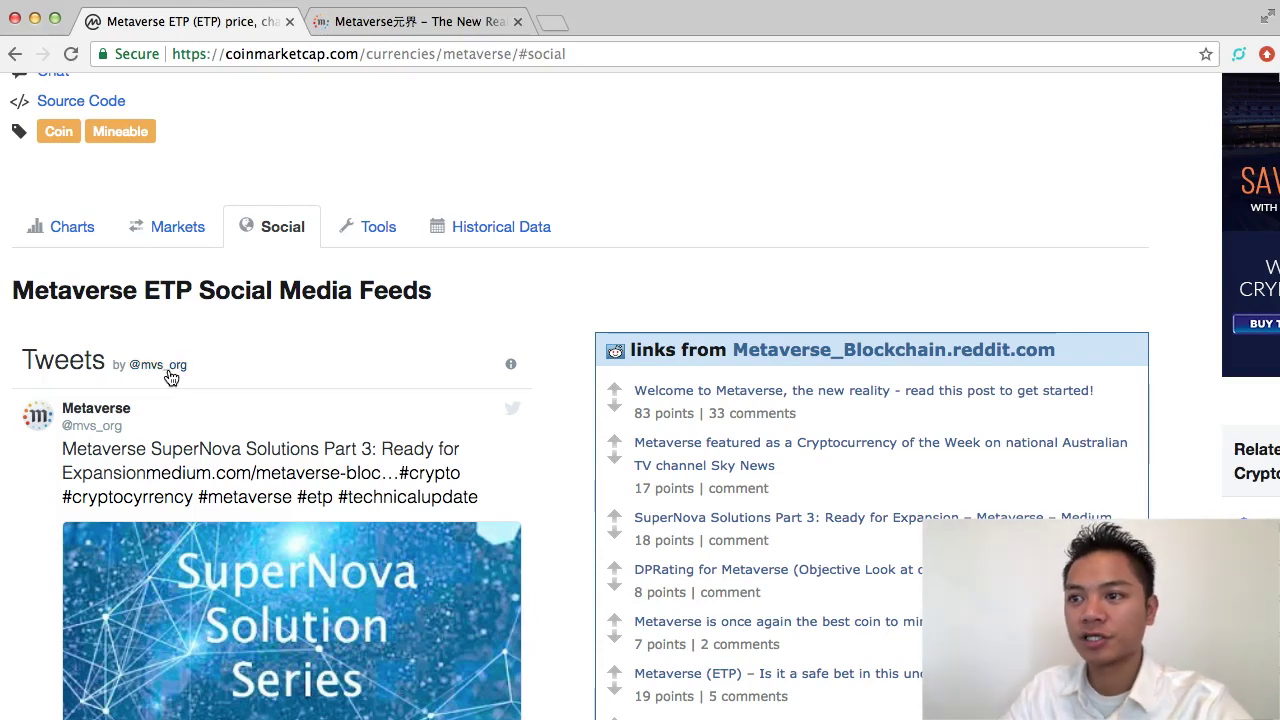
left_click(167, 372)
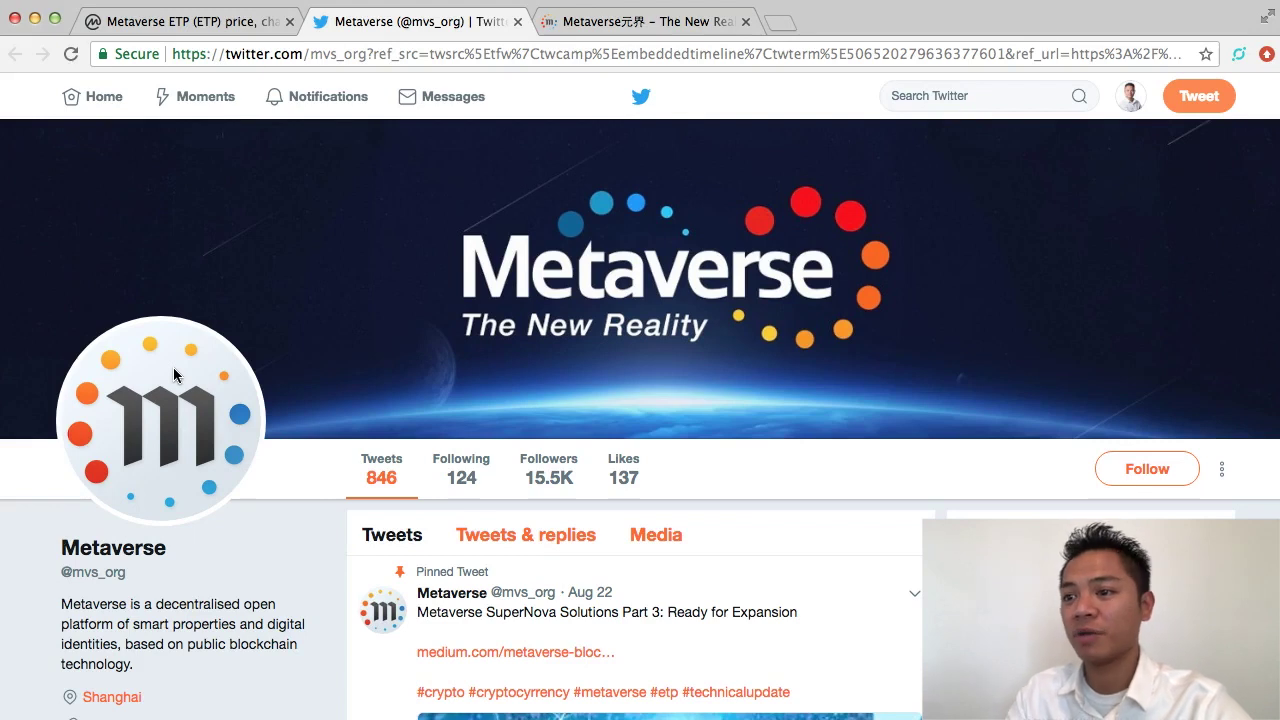
left_click(600, 277)
mouse_move(549, 470)
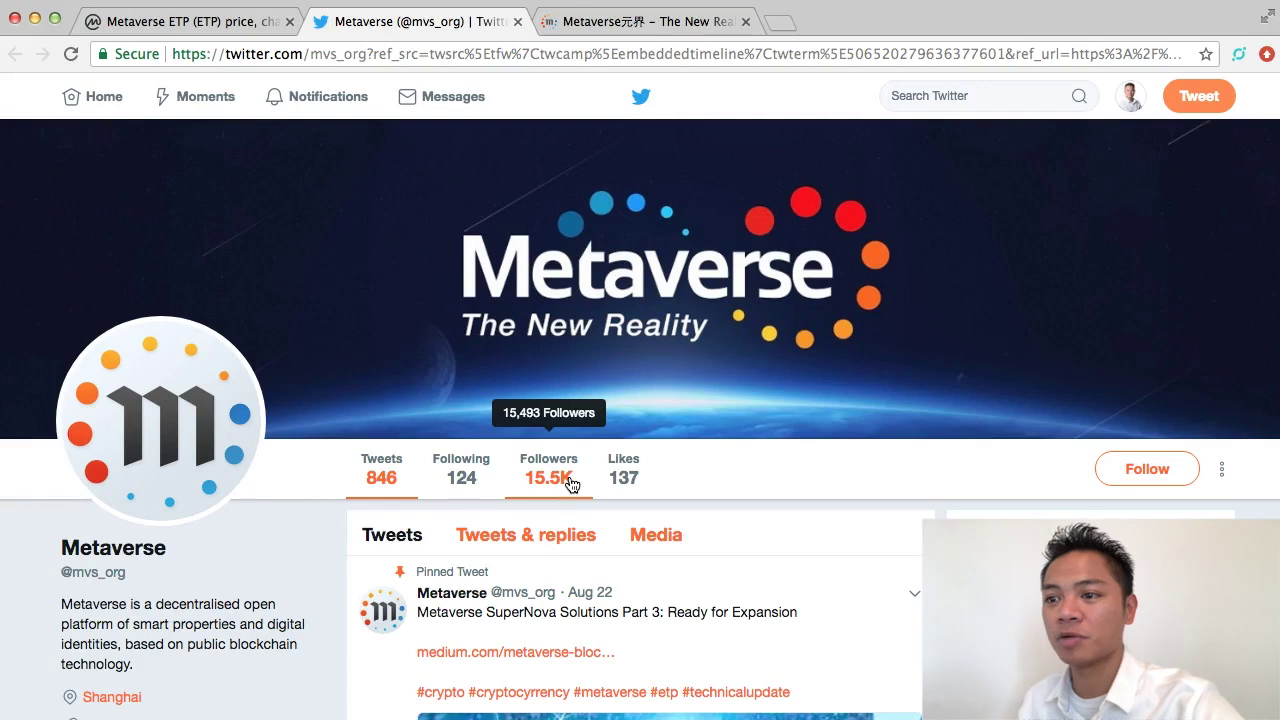
scroll(500, 475, "down", 2)
scroll(495, 480, "down", 2)
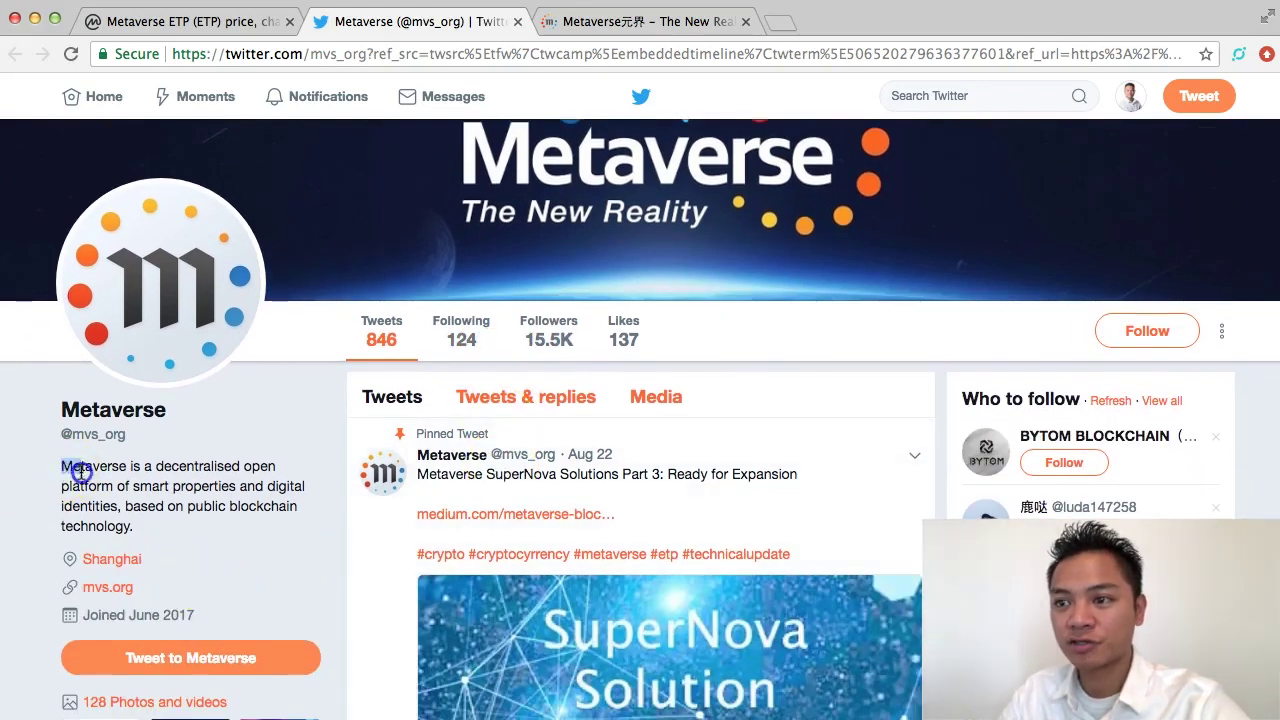
left_click_drag(59, 466, 148, 530)
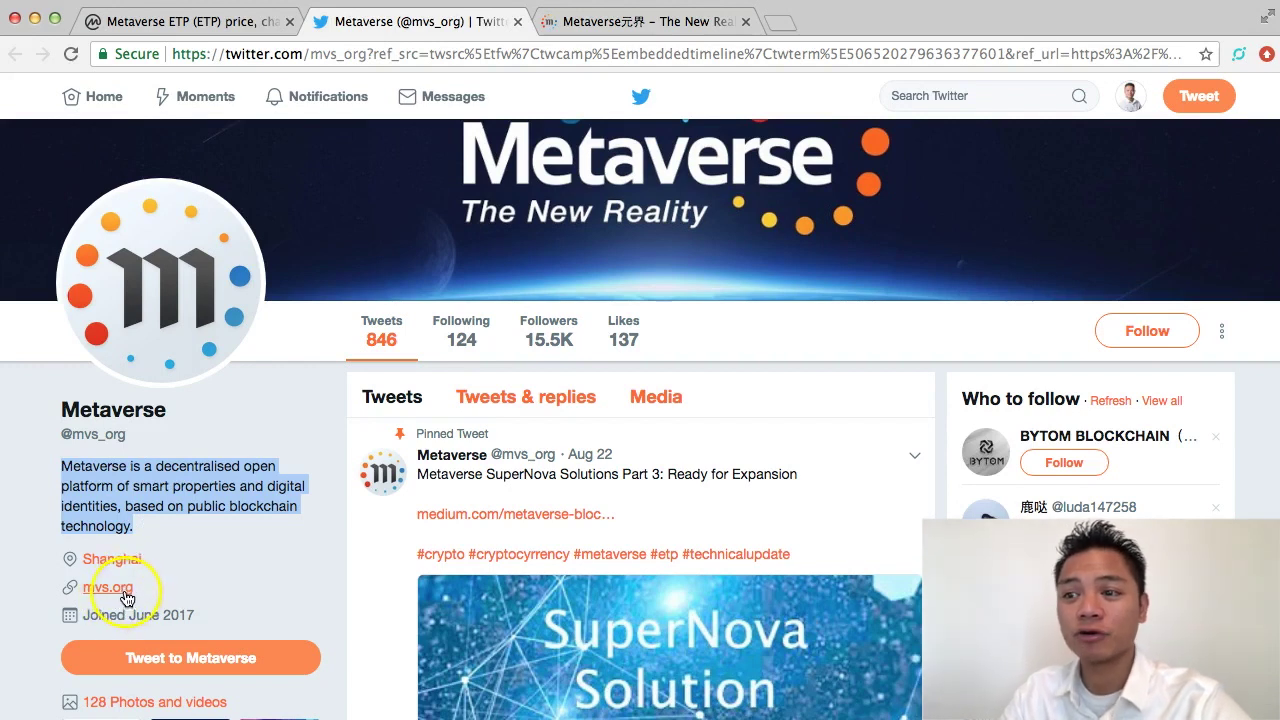
left_click(110, 588)
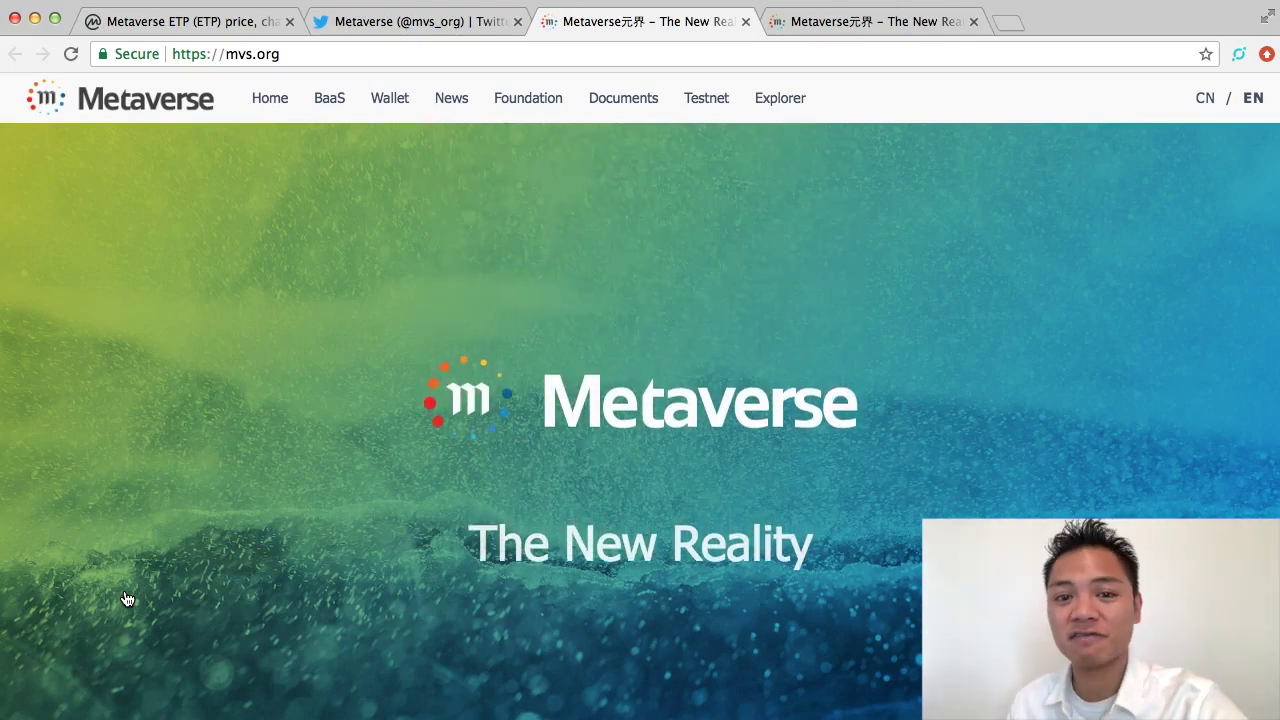
Close the duplicate mvs.org, Twitter and CoinMarketCap tabs, leaving only mvs.org.
left_click(643, 31)
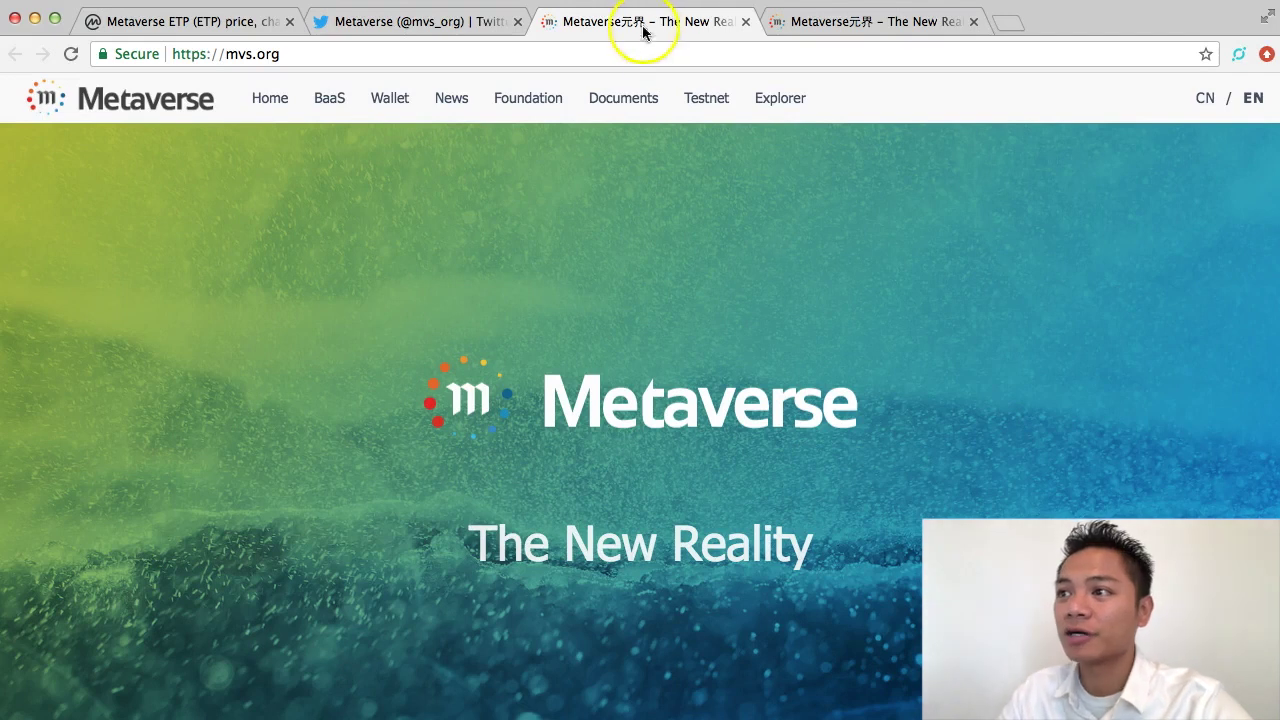
left_click(745, 21)
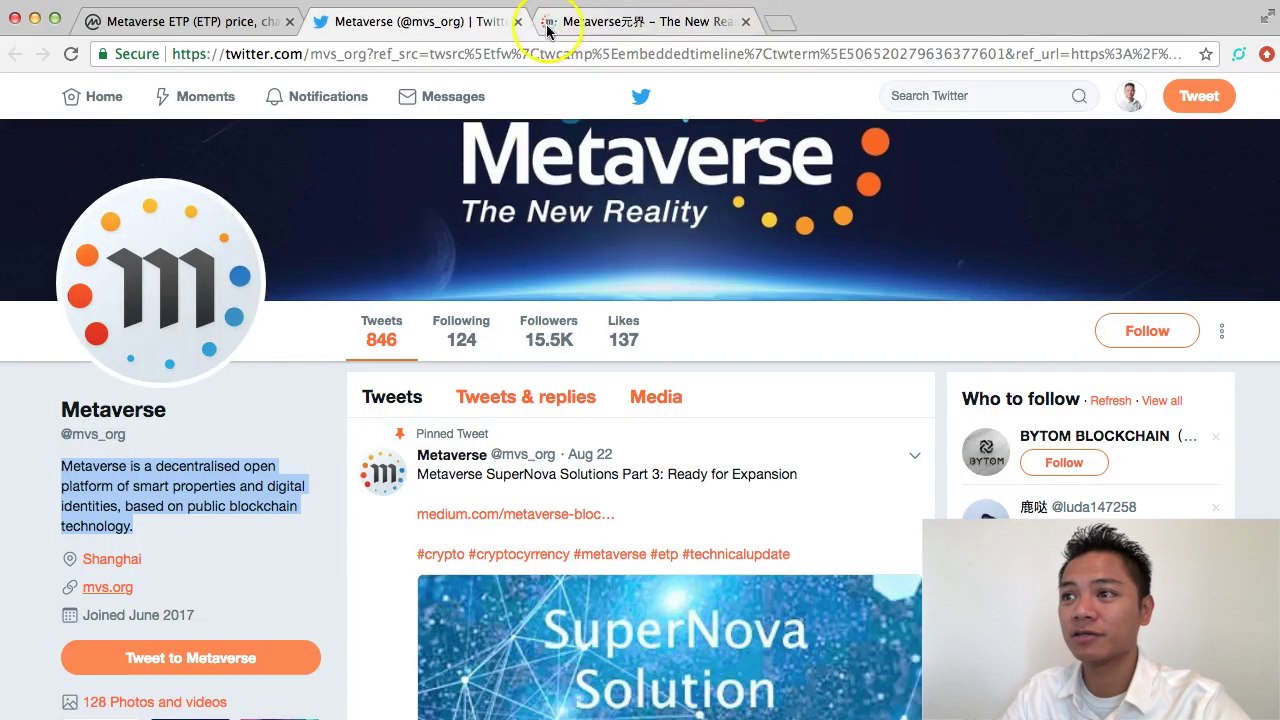
left_click(517, 21)
left_click(275, 22)
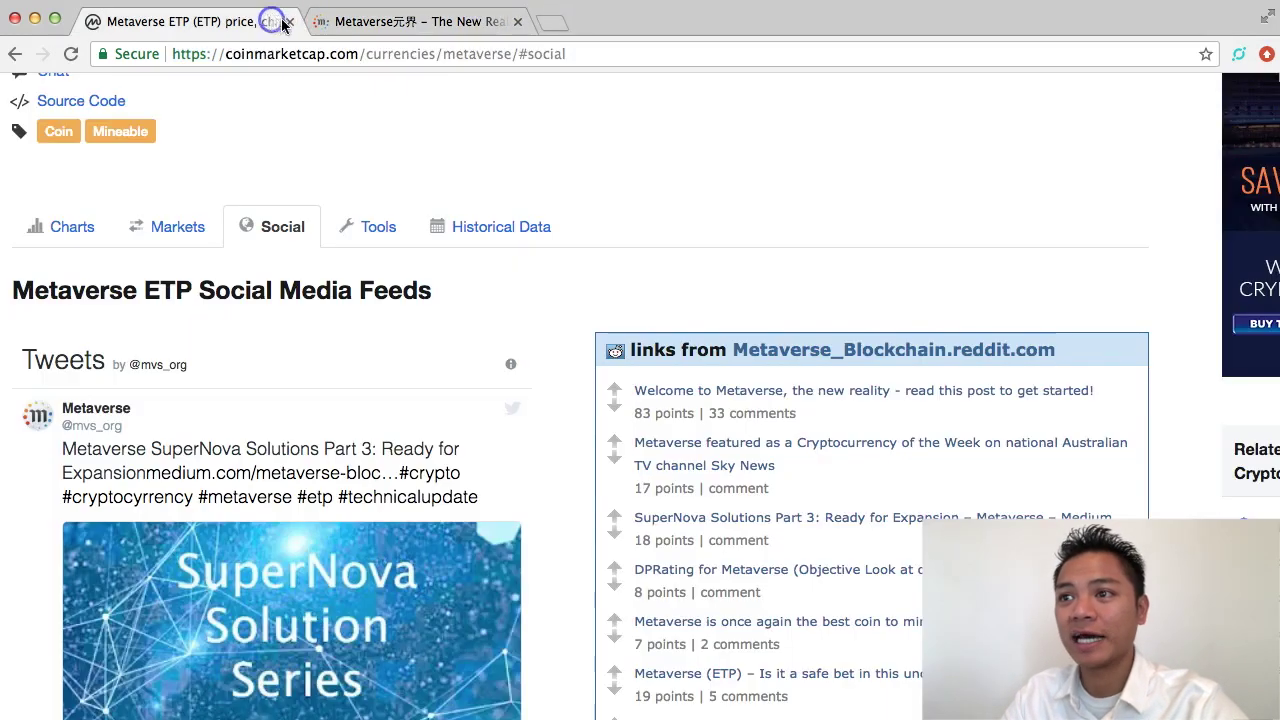
left_click(288, 22)
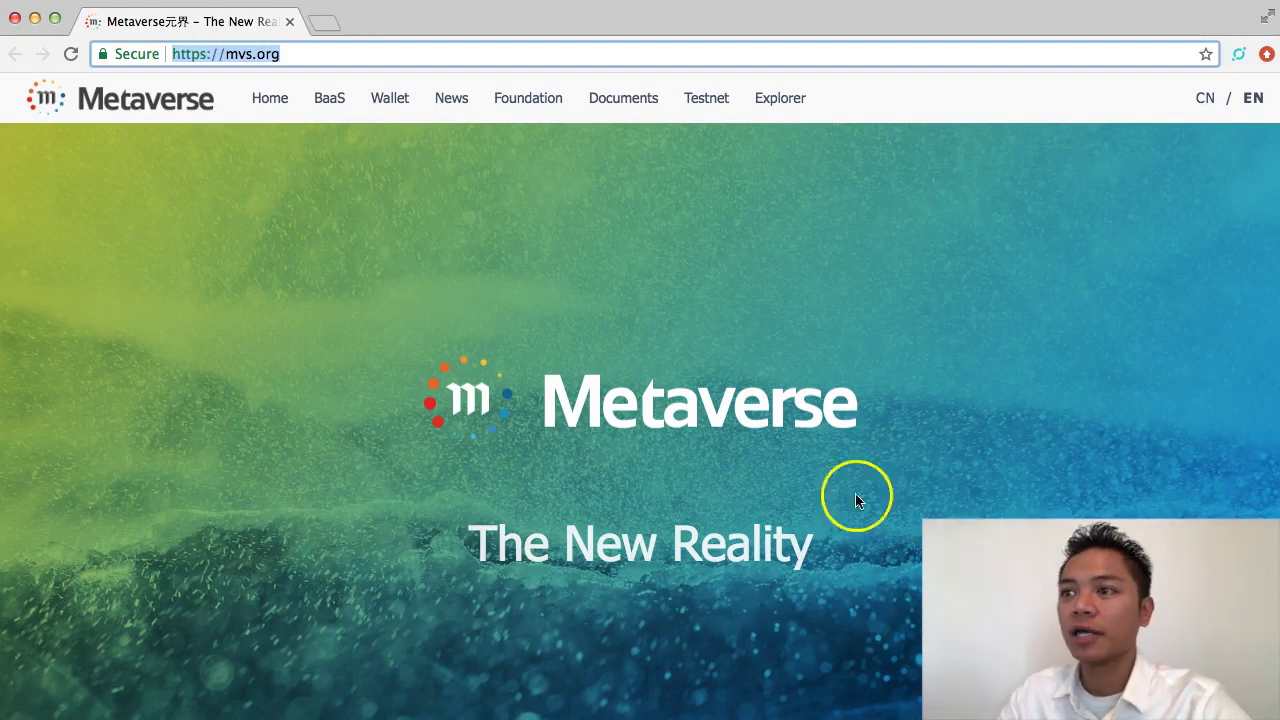
On mvs.org's wallet page, download the macOS packages and reveal the Official Web Wallet panel.
left_click(395, 108)
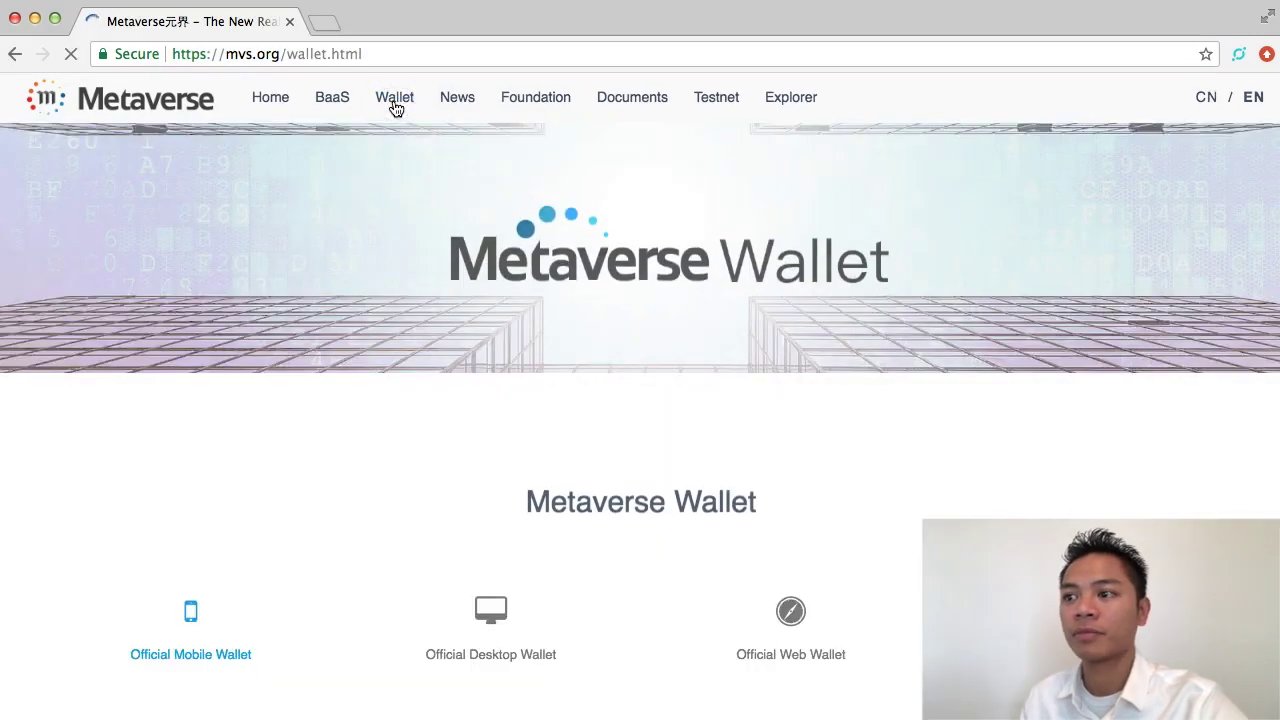
left_click(480, 336)
scroll(457, 356, "down", 5)
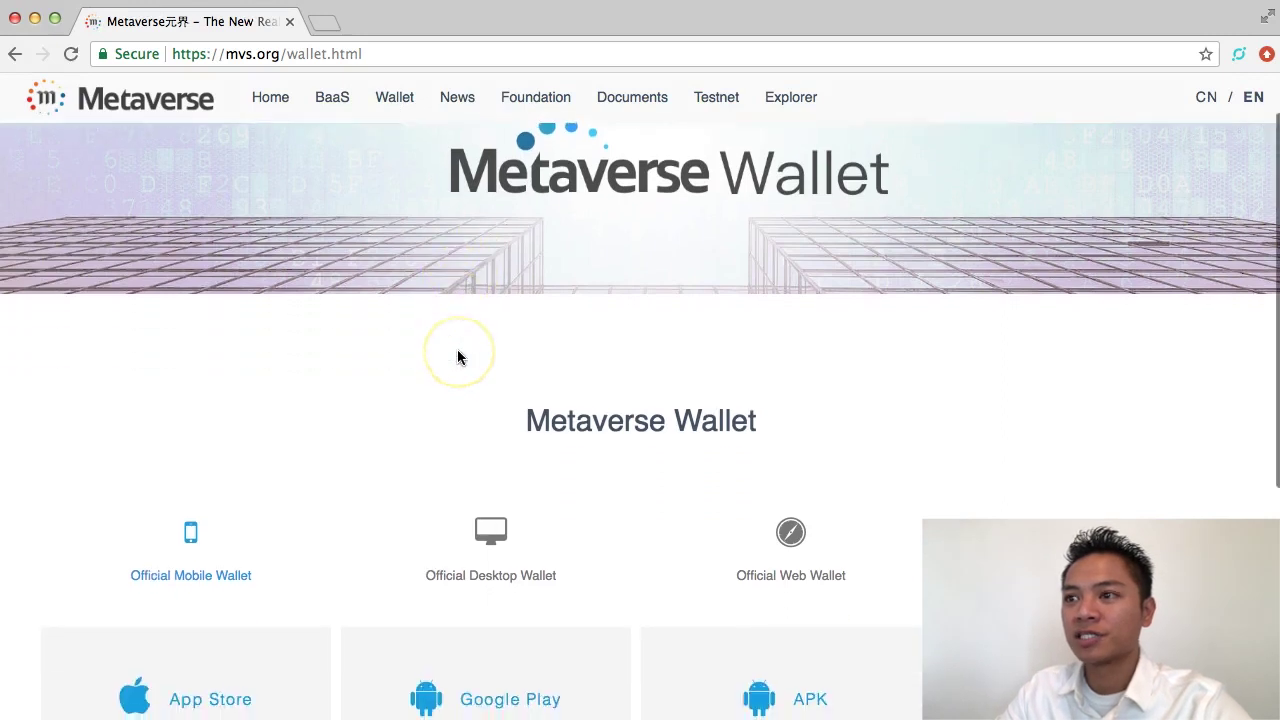
scroll(458, 357, "down", 2)
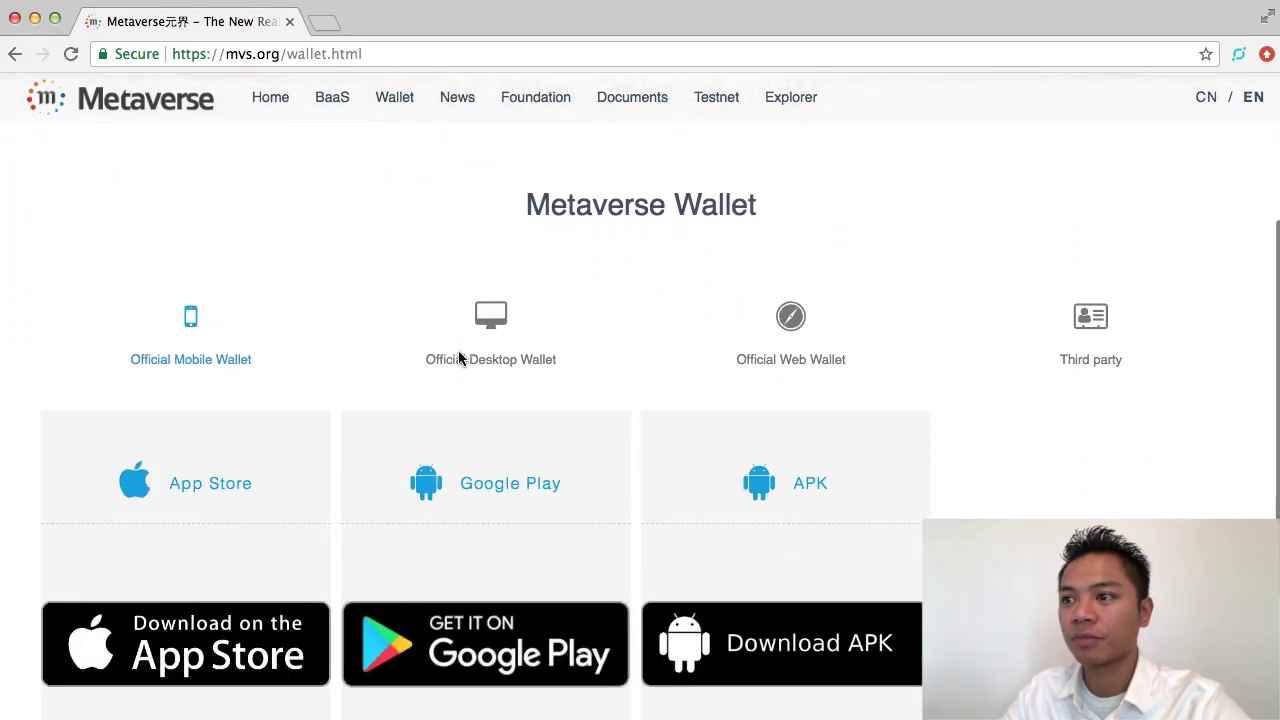
left_click(462, 357)
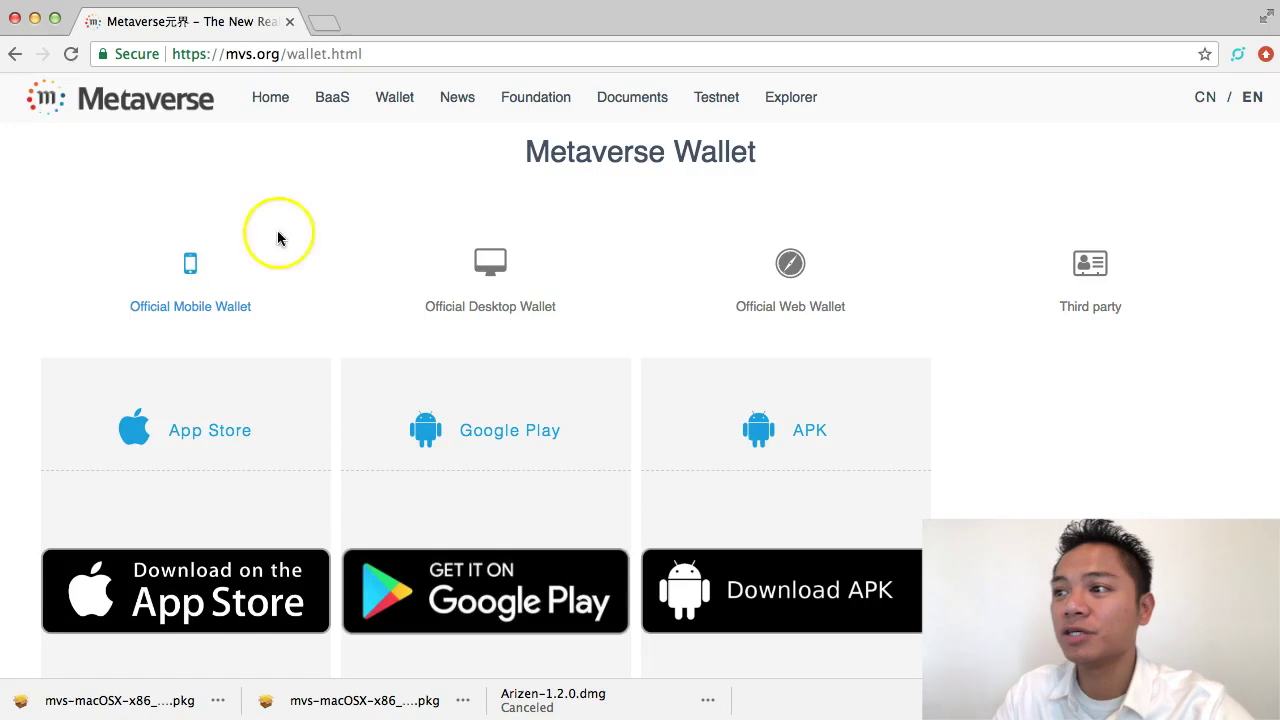
left_click(790, 268)
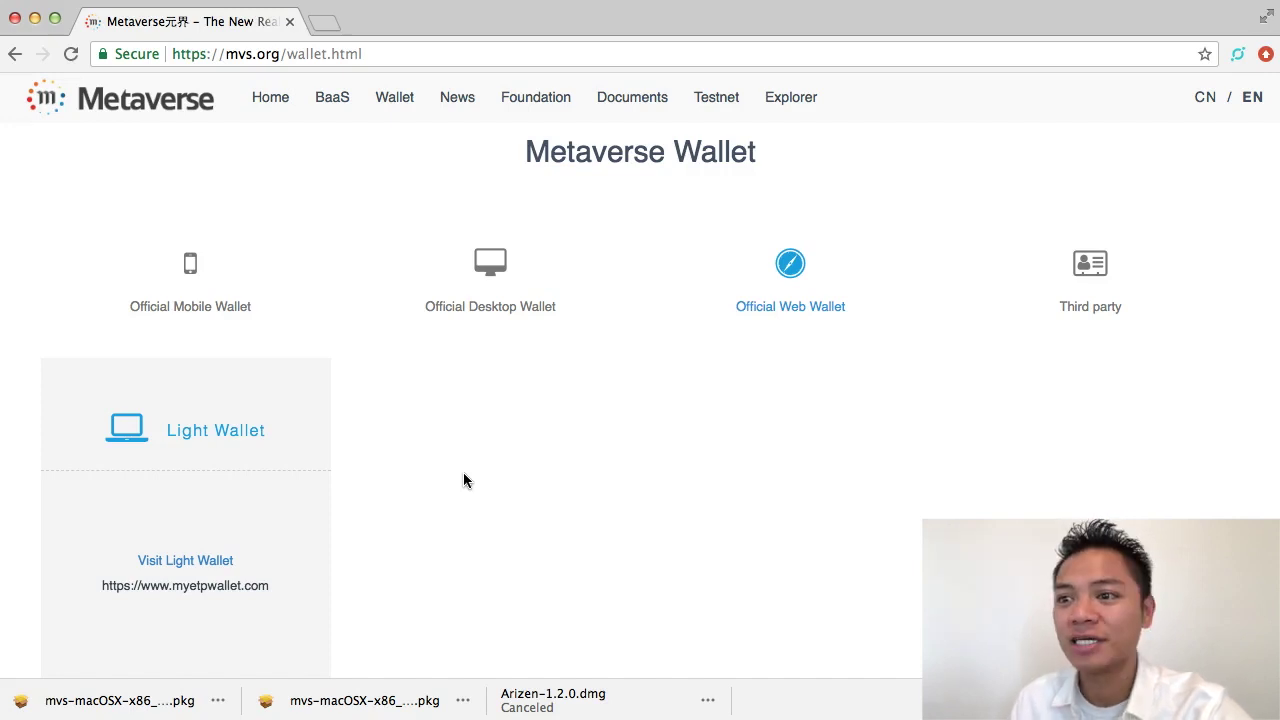
Visit the Light Wallet at myetpwallet.com and enter the wallet app.
left_click(214, 564)
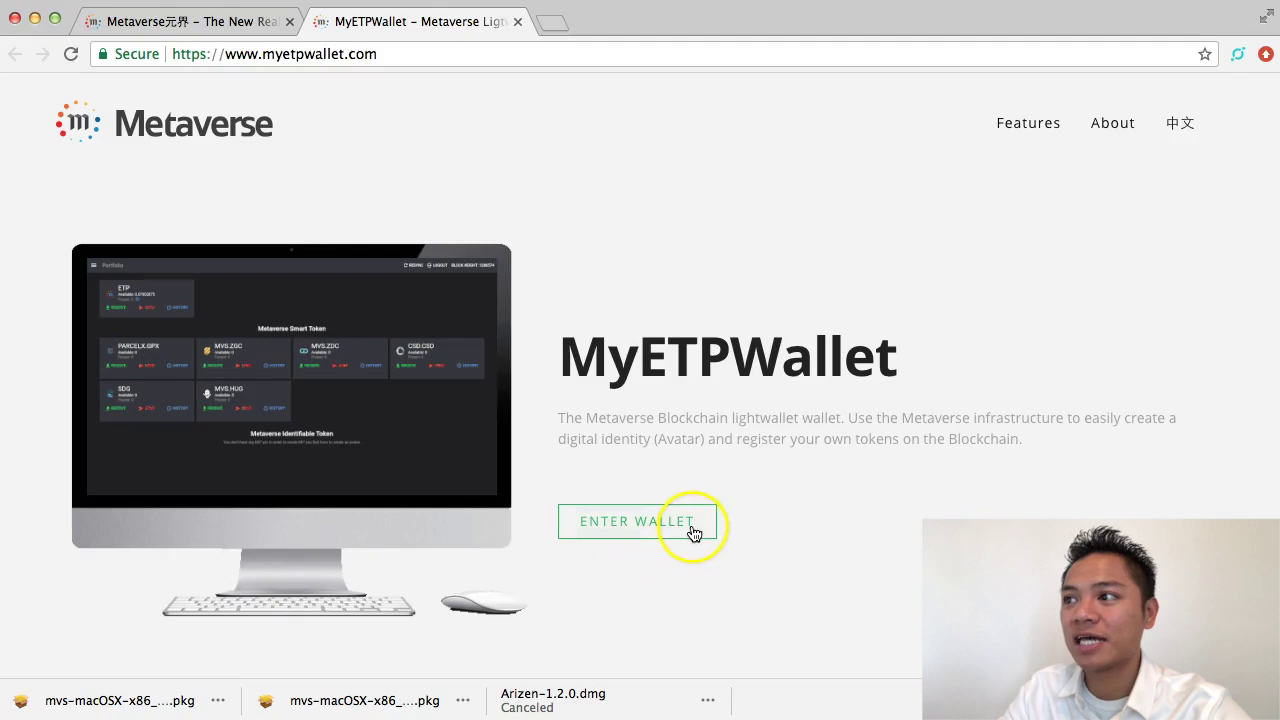
left_click(686, 506)
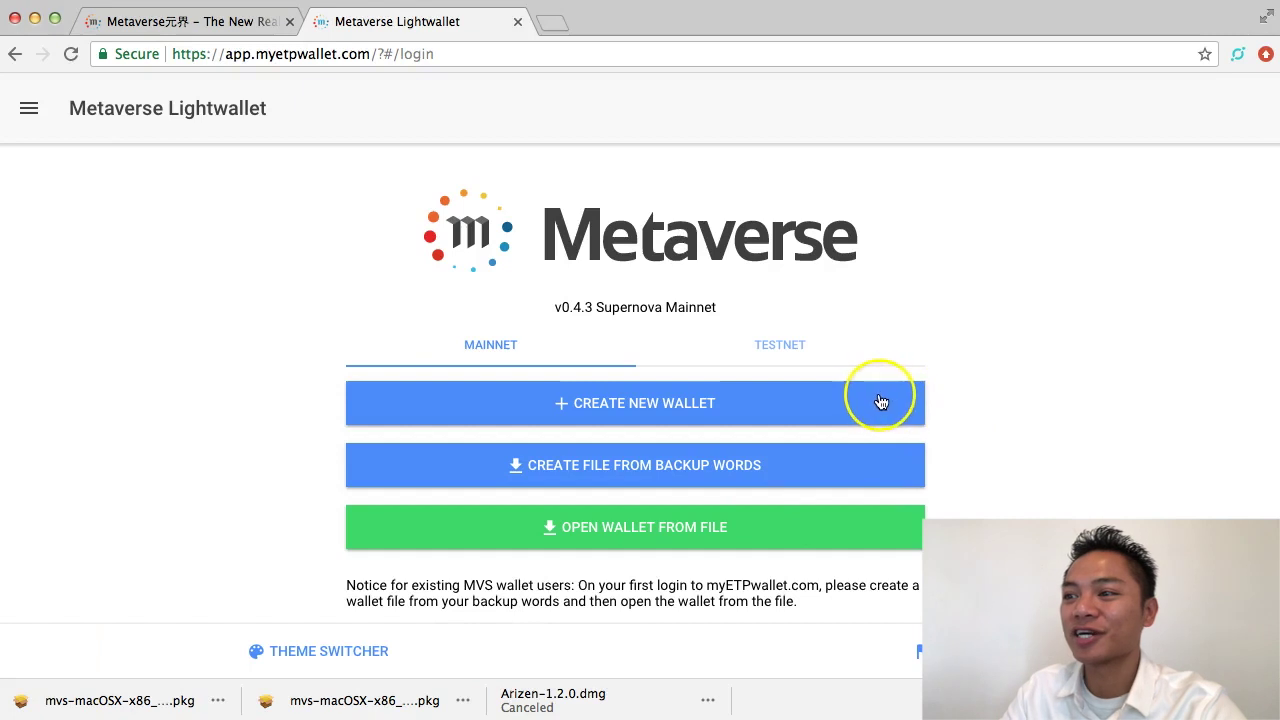
Create a new wallet, copy its 24 backup words, and confirm a backup was made.
left_click(855, 408)
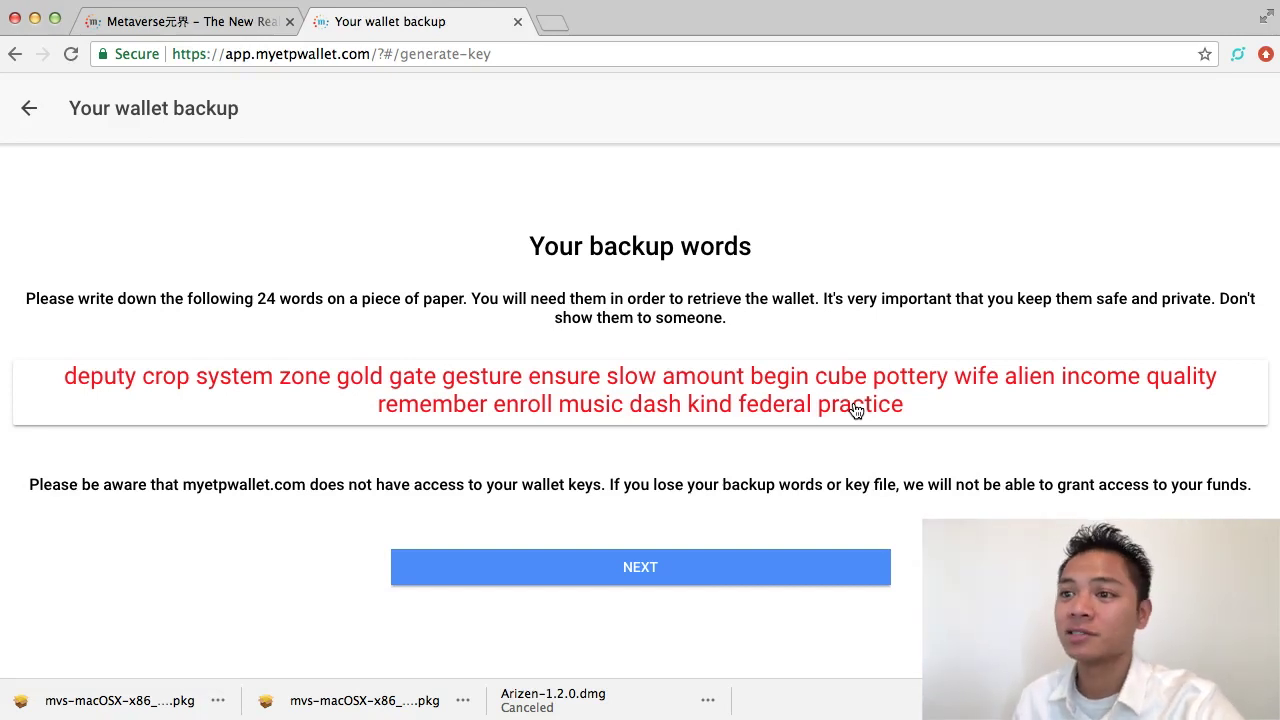
triple_click(857, 411)
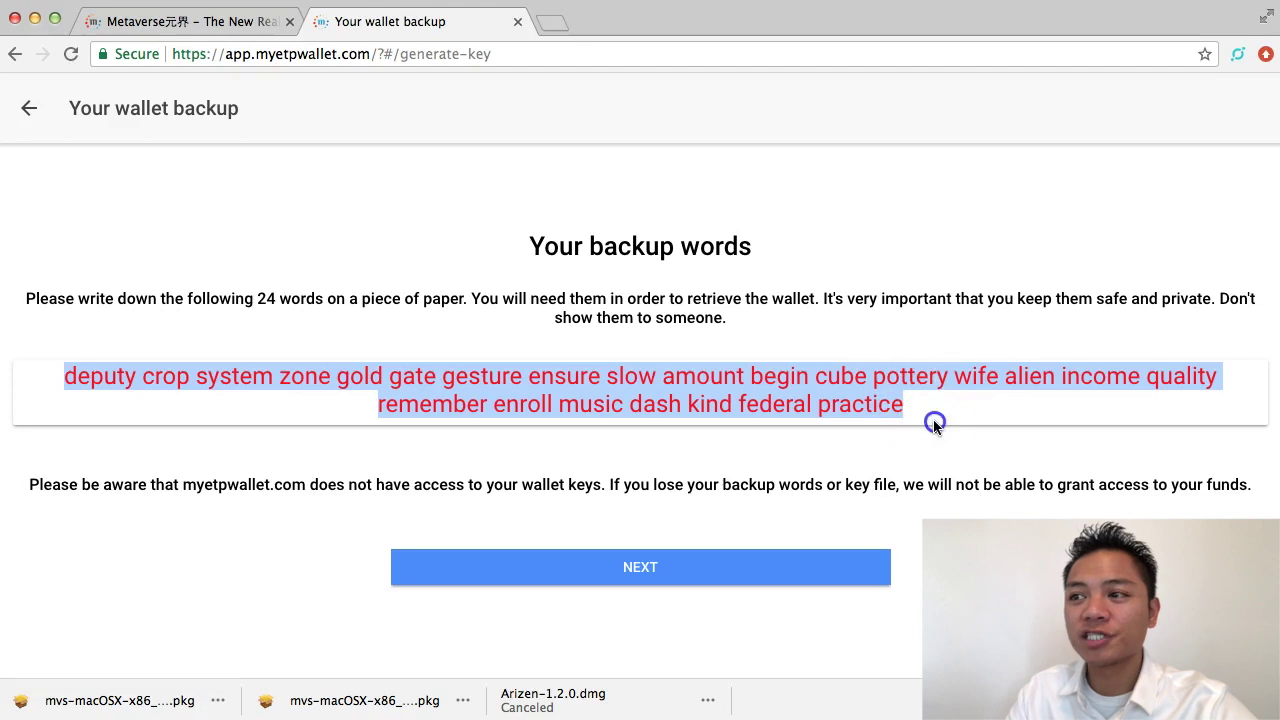
left_click(934, 424)
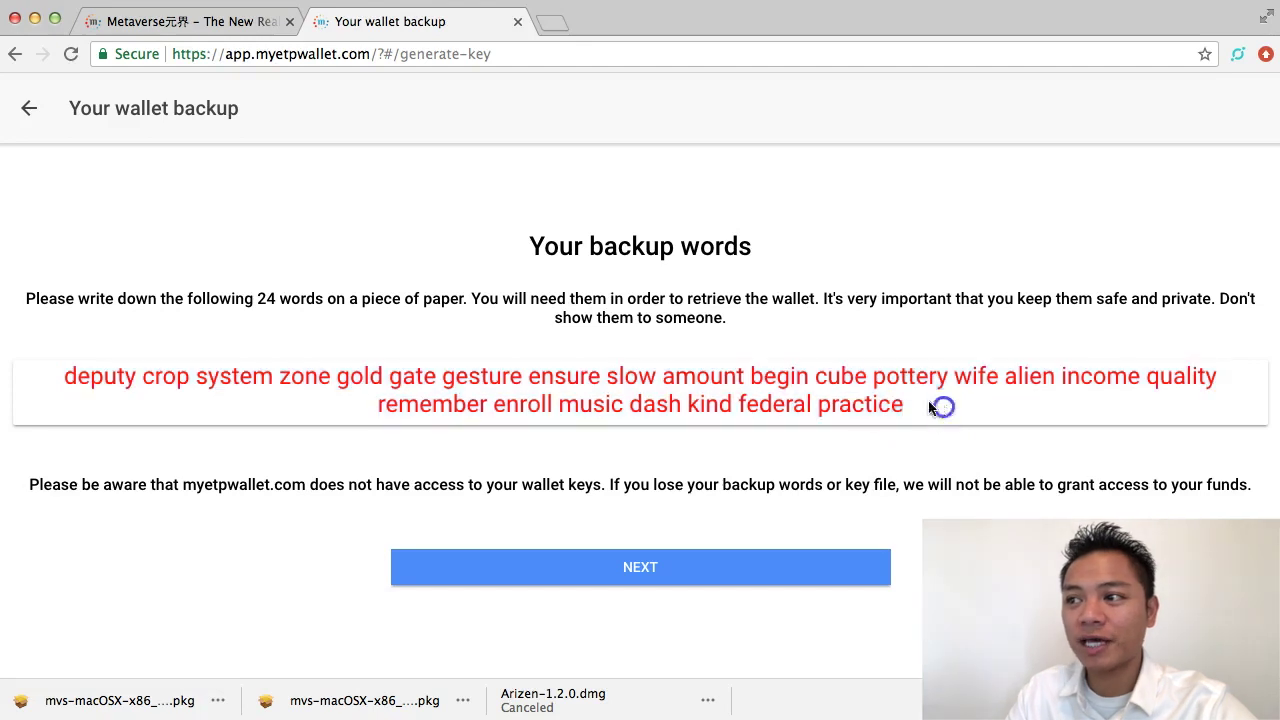
left_click(760, 583)
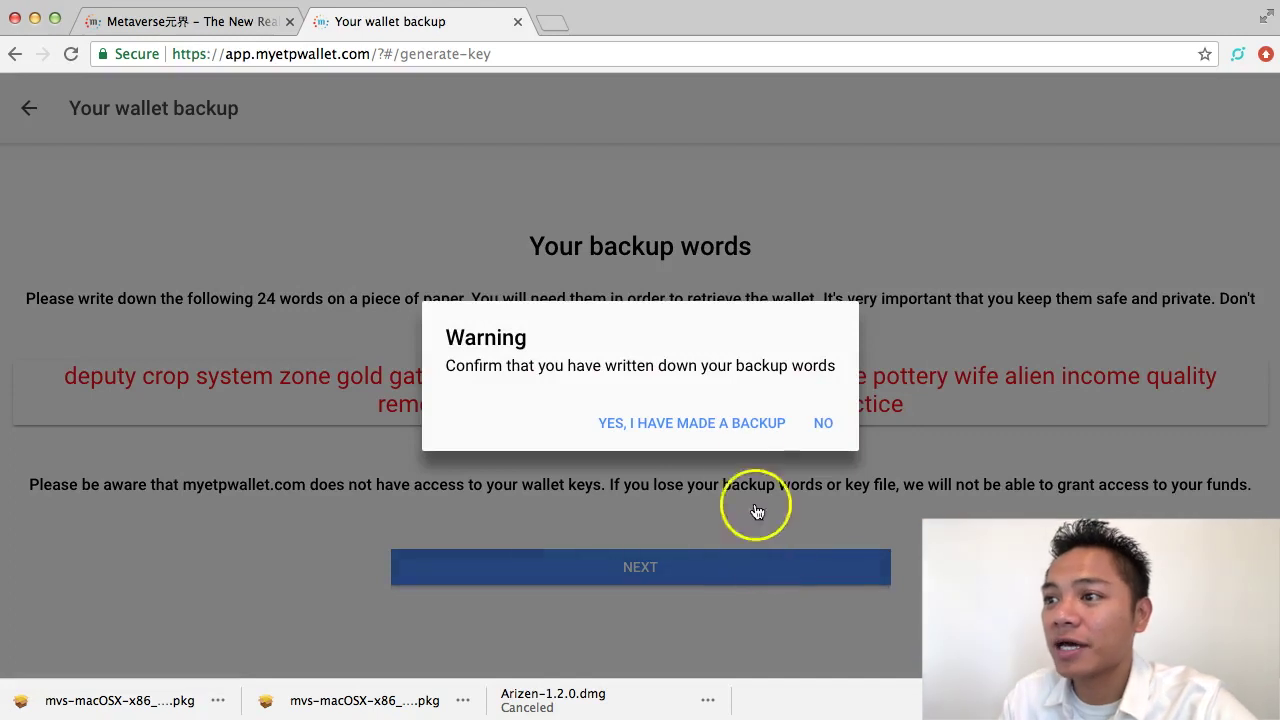
mouse_move(465, 366)
left_mouse_down()
mouse_move(748, 368)
mouse_move(648, 435)
left_mouse_up()
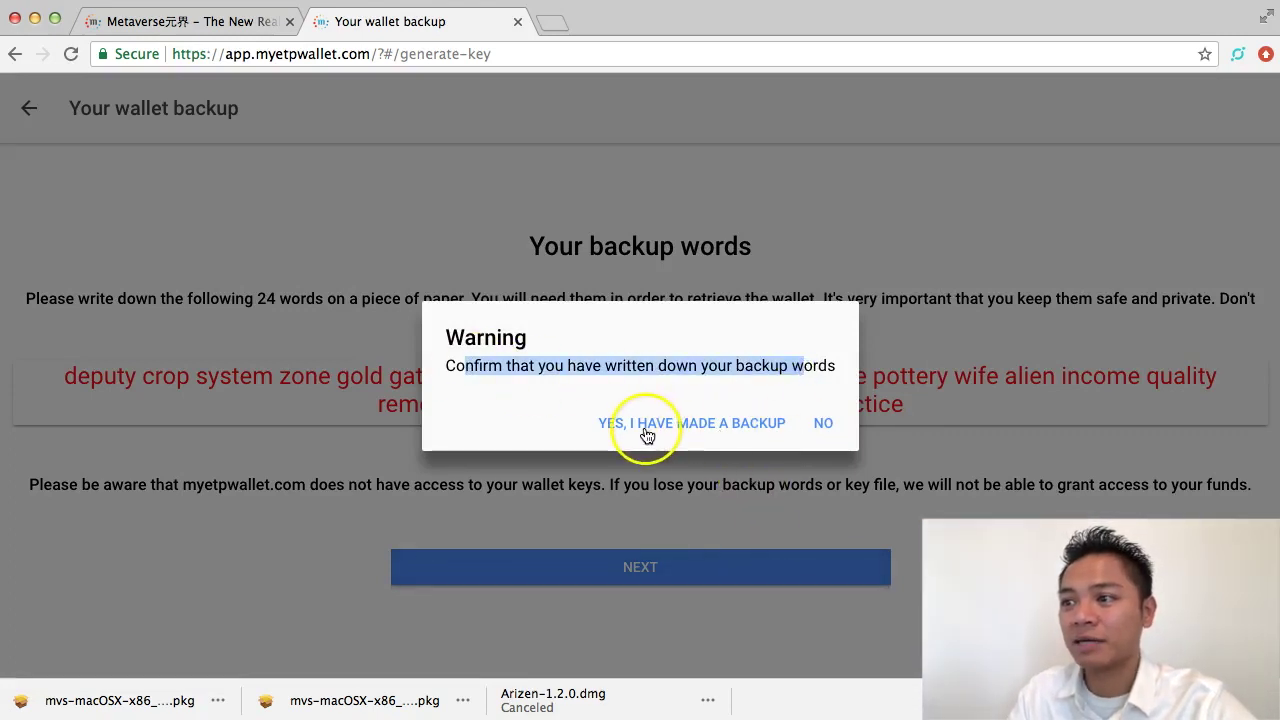
left_click(676, 432)
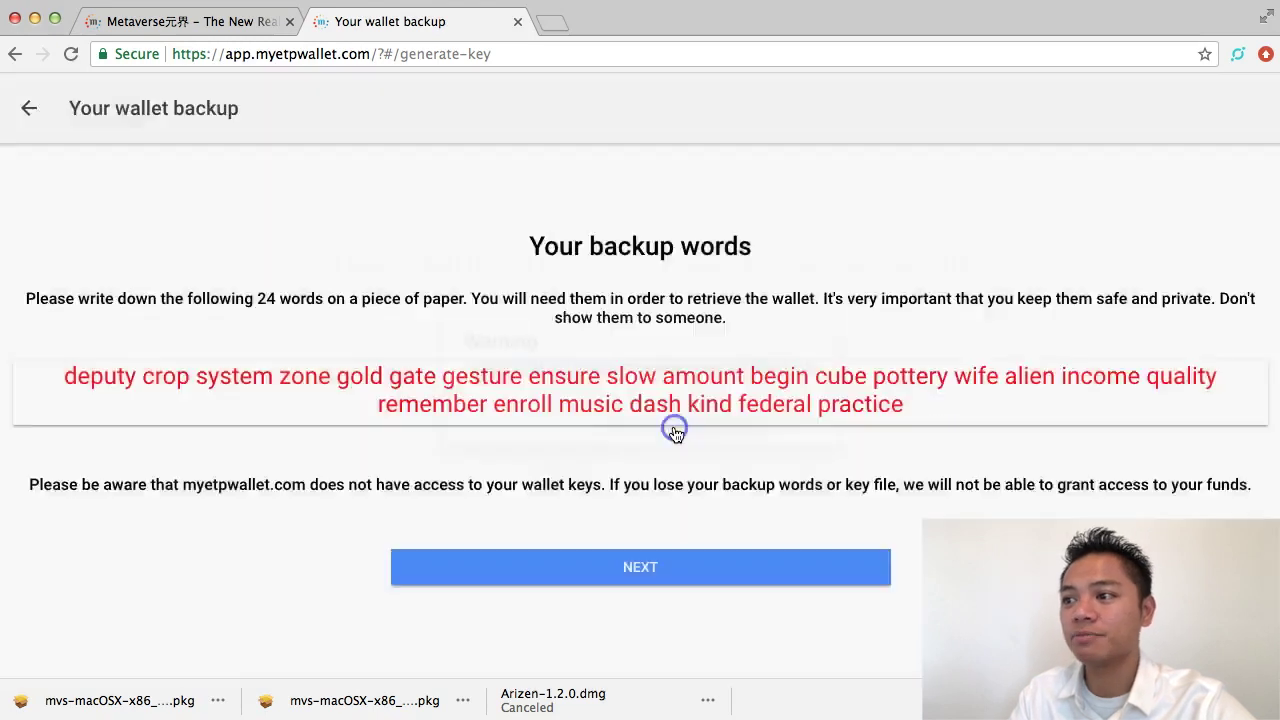
Set and confirm the new wallet's password, downloading mvs_keystore.json.
left_click(628, 490)
scroll(630, 489, "down", 2)
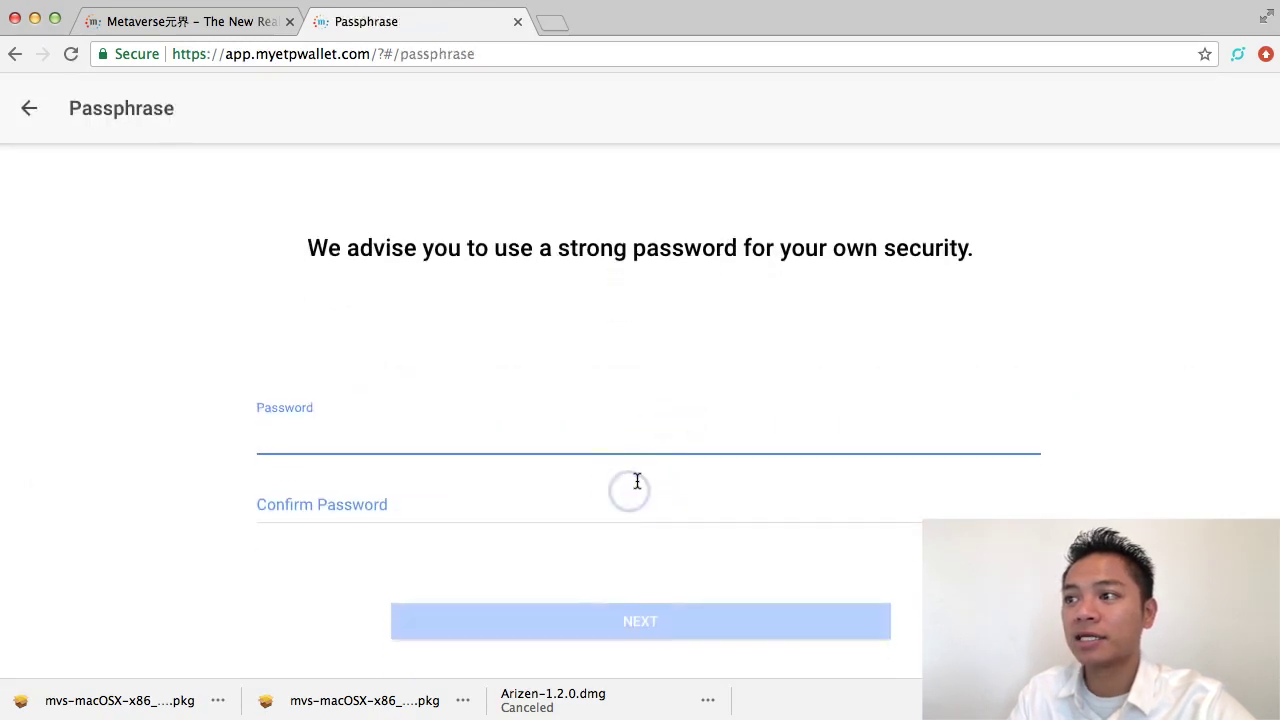
scroll(634, 481, "down", 1)
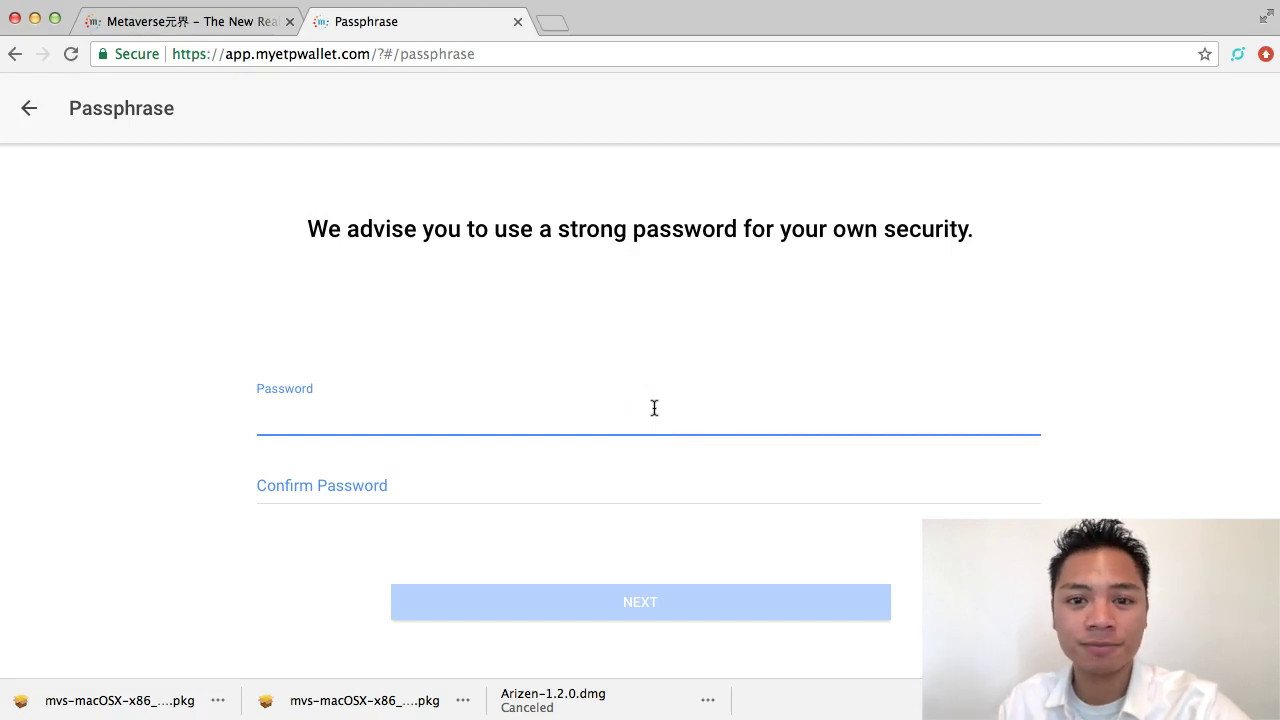
left_click(654, 408)
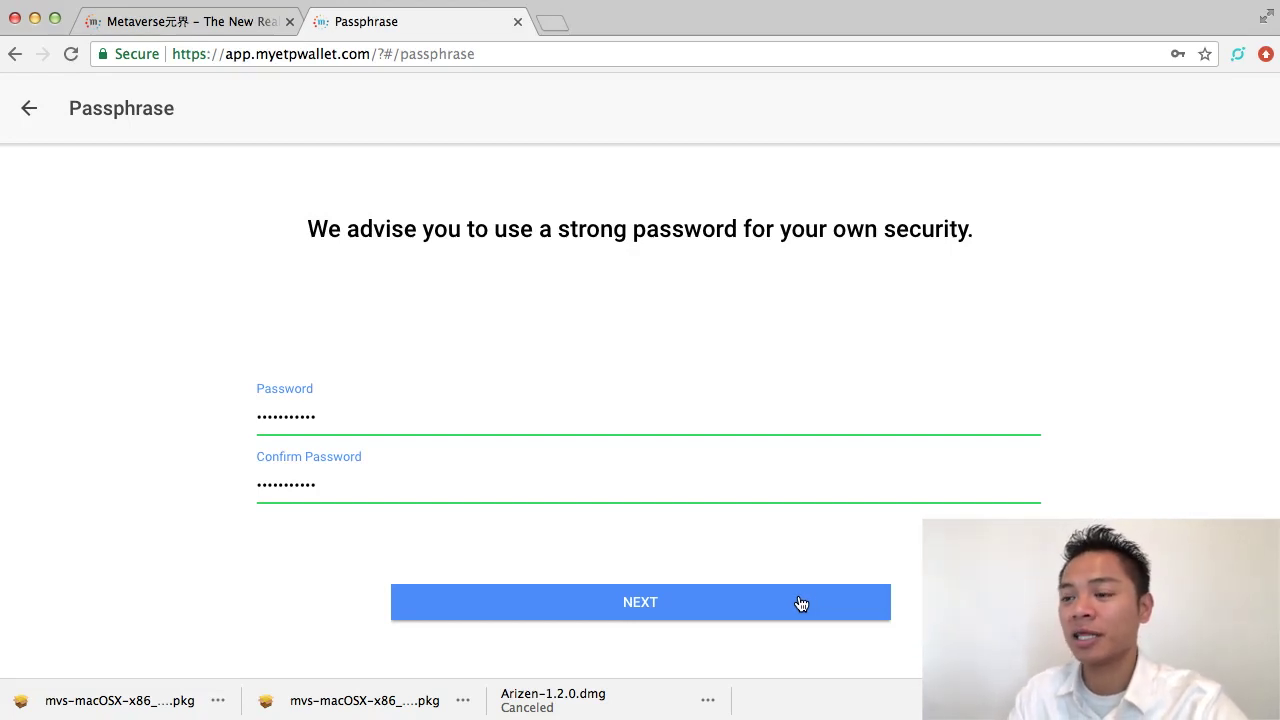
left_click(795, 603)
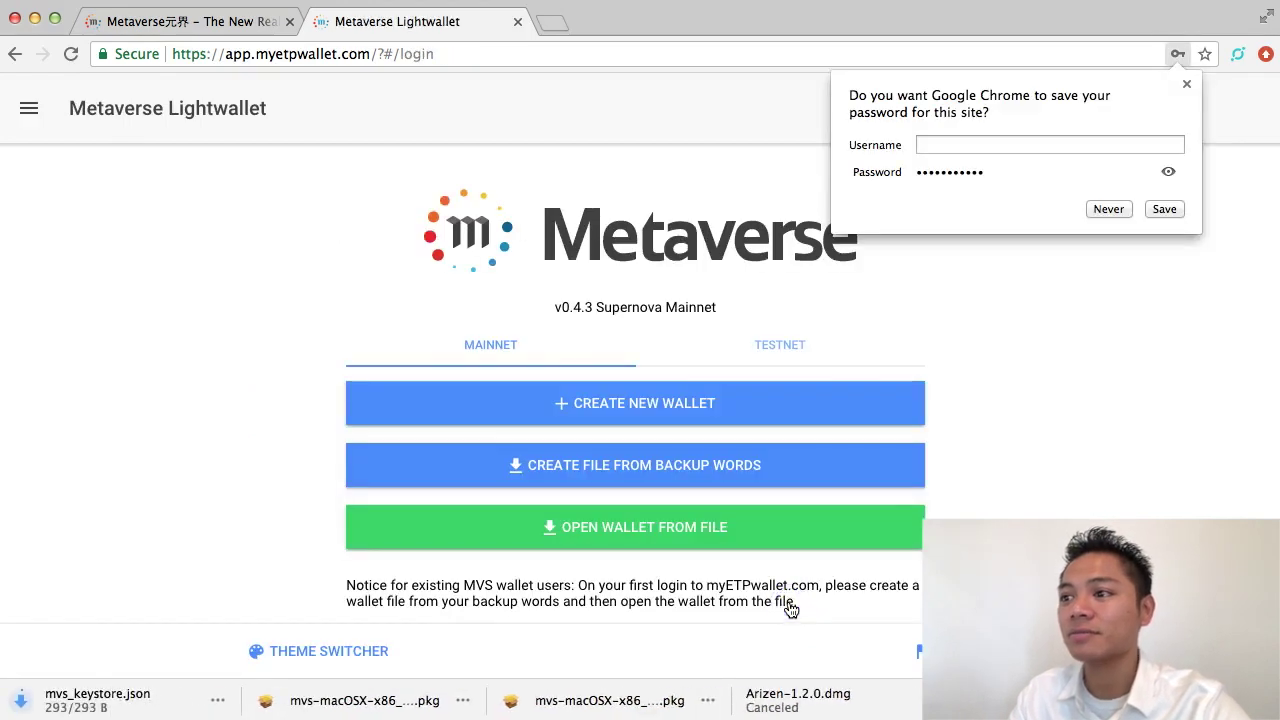
Dismiss Chrome's save-password bubble and choose Open Wallet From File.
left_click(125, 714)
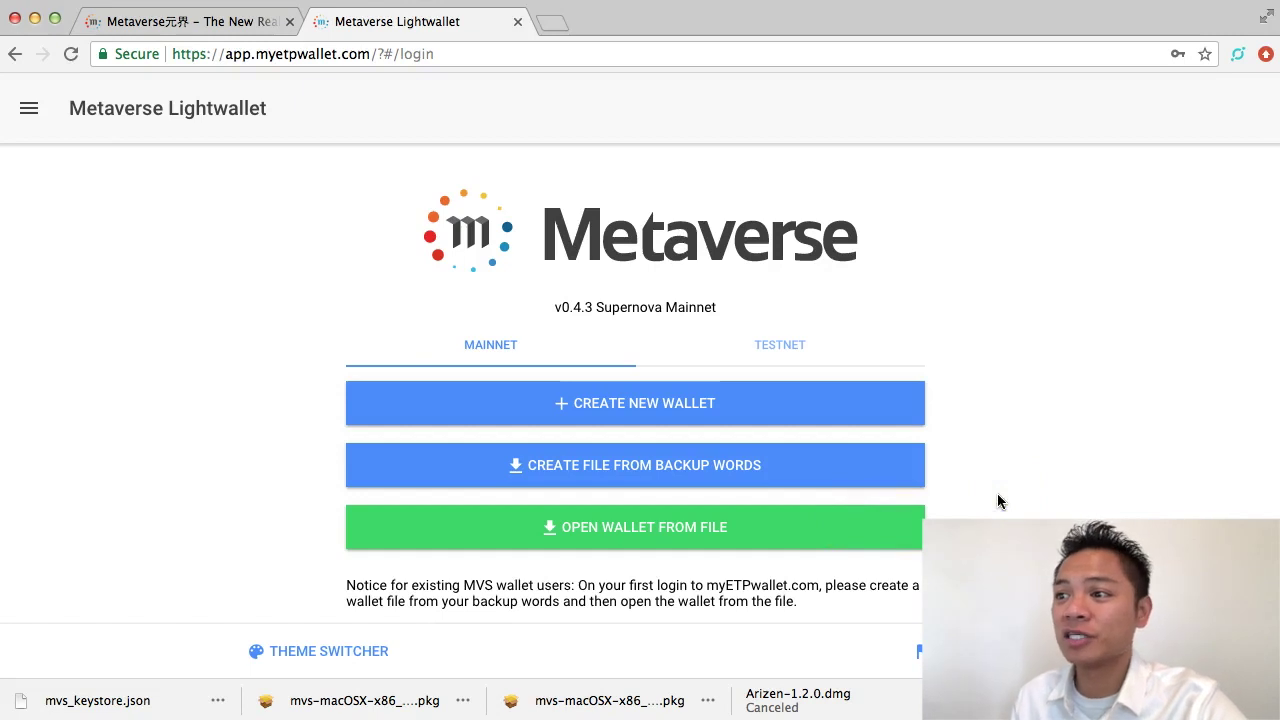
left_click(748, 540)
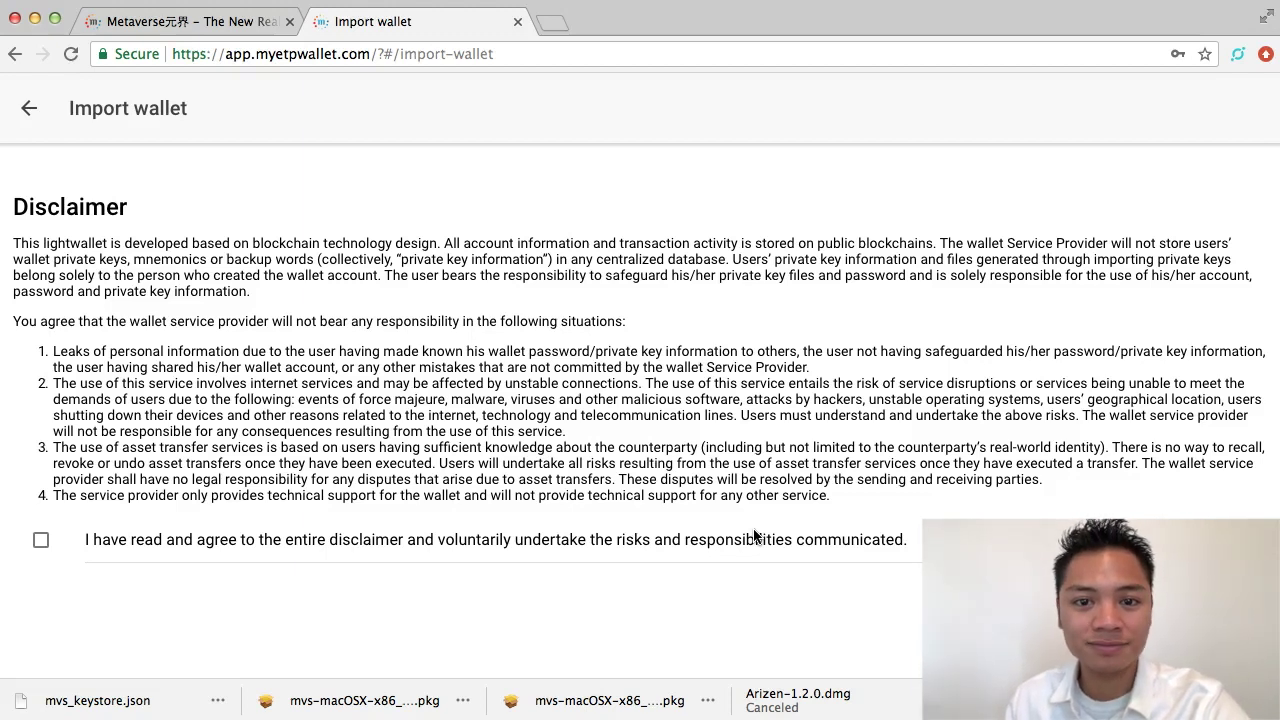
Agree to the disclaimer and load mvs_keystore.json as the wallet file.
left_click(58, 552)
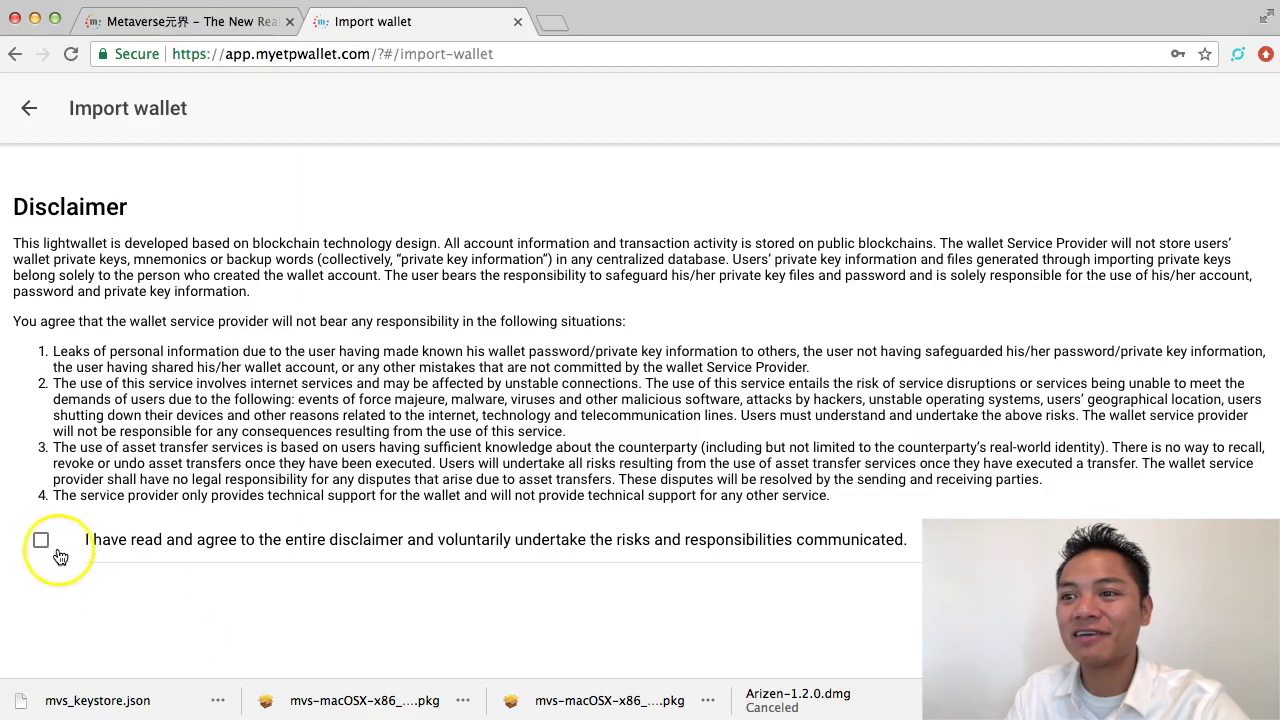
left_click(40, 540)
scroll(248, 572, "down", 1)
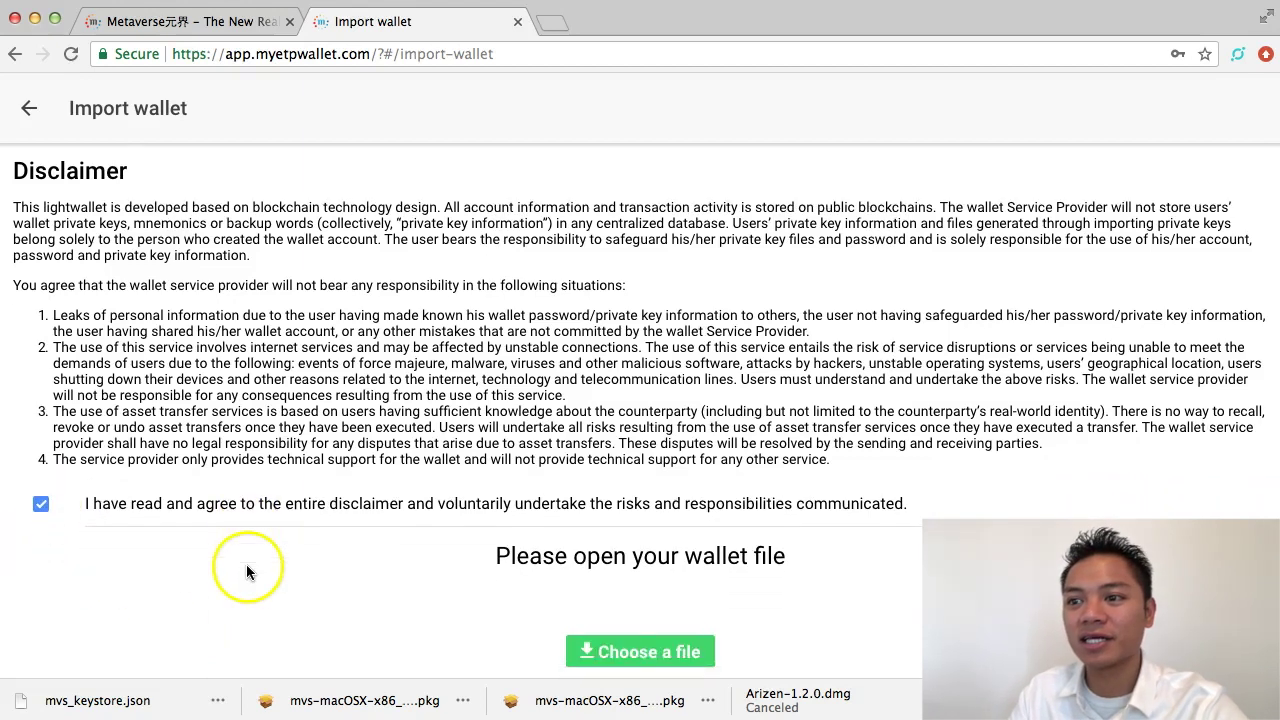
scroll(246, 564, "down", 1)
scroll(634, 628, "down", 2)
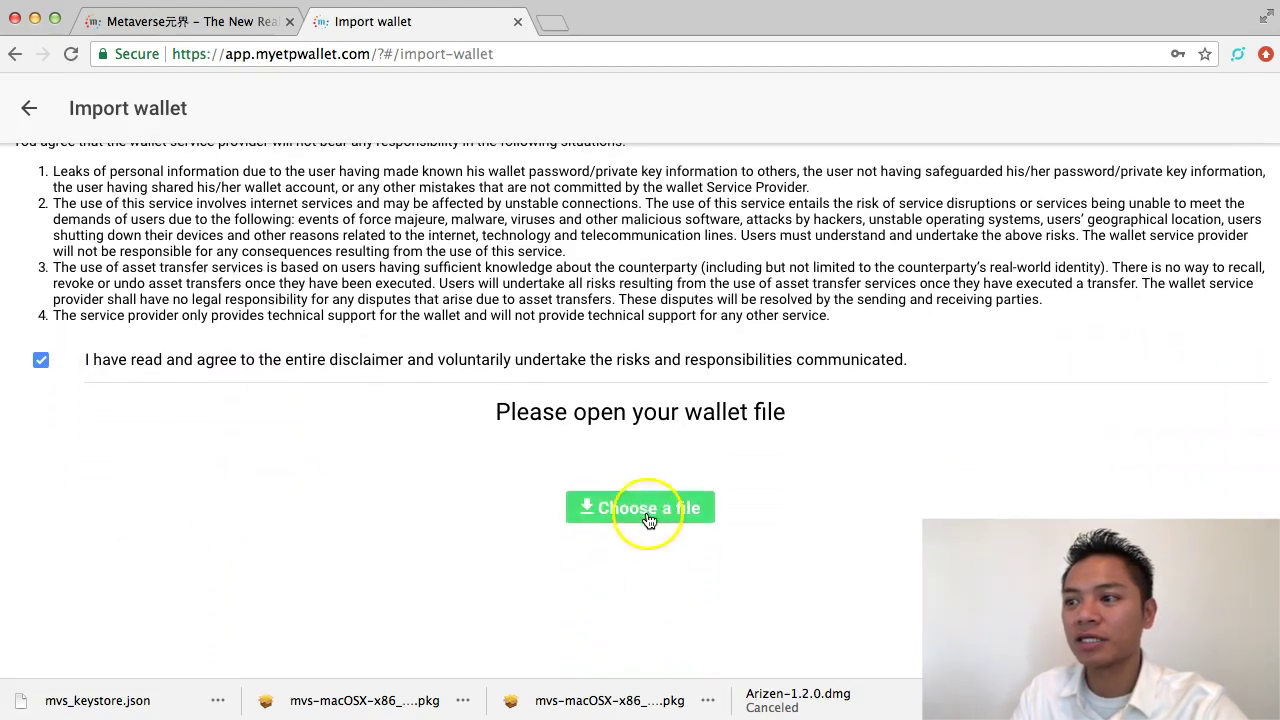
left_click(648, 518)
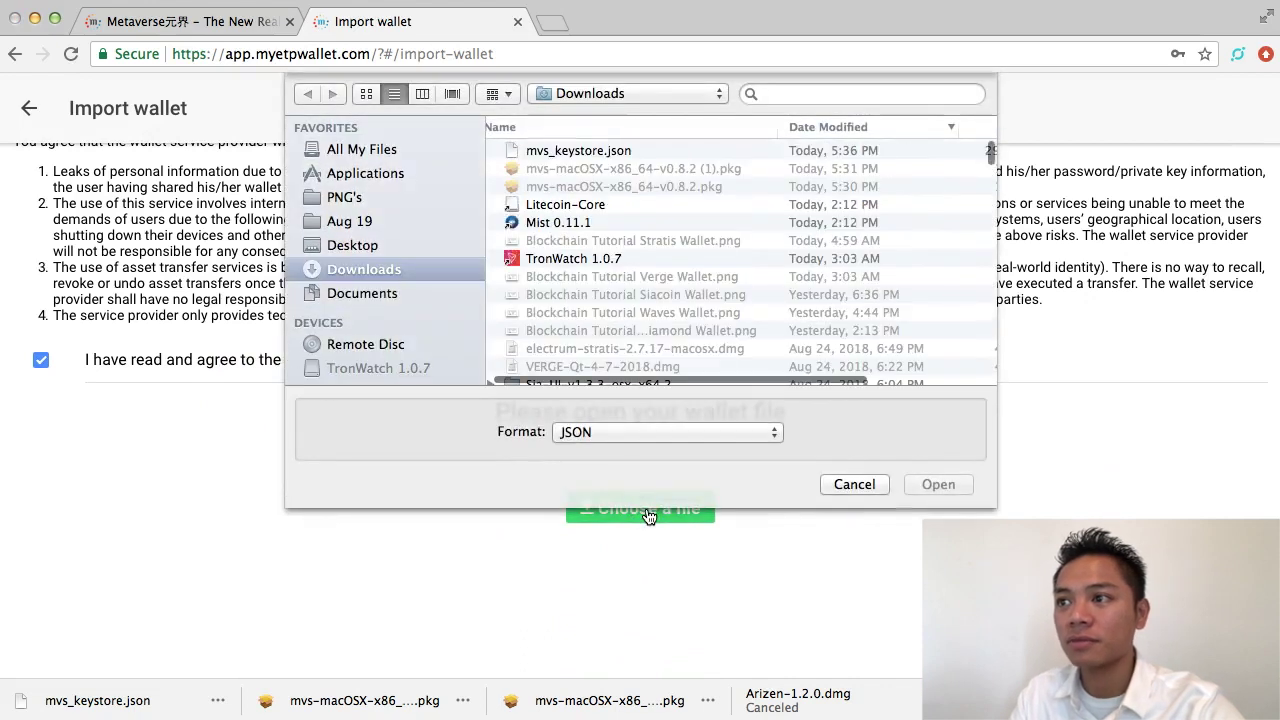
left_click(630, 150)
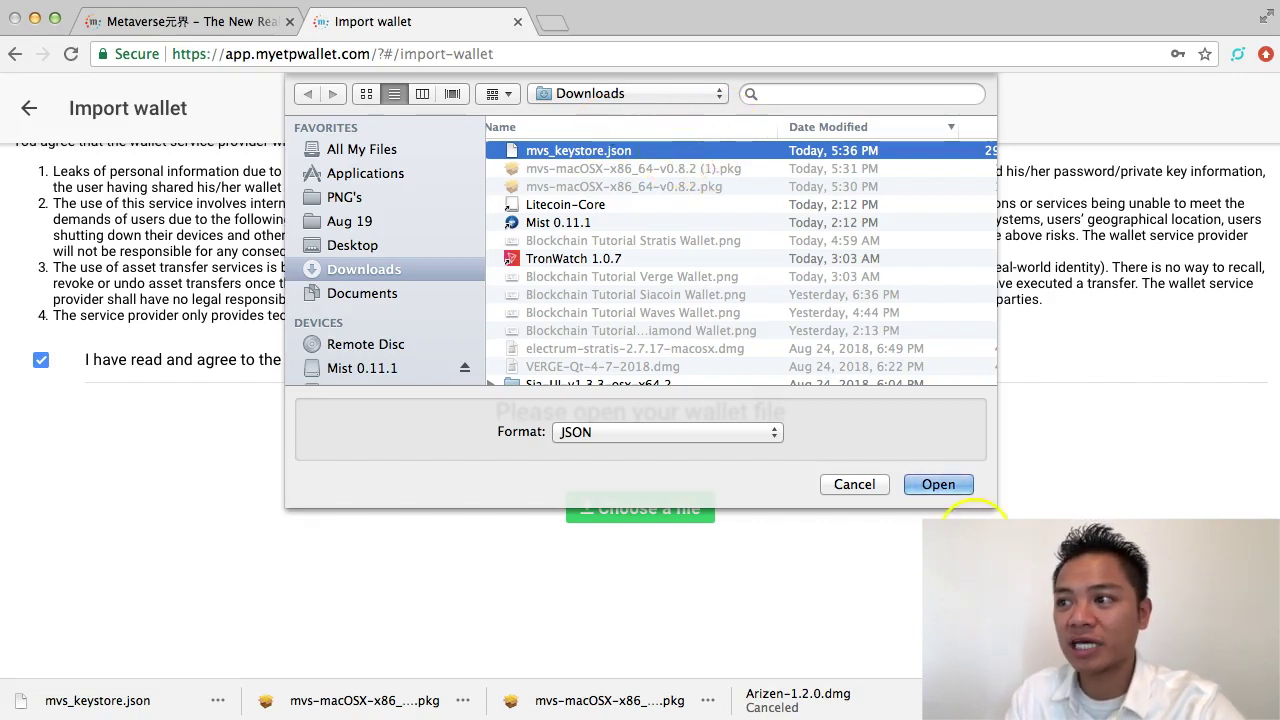
left_click(952, 491)
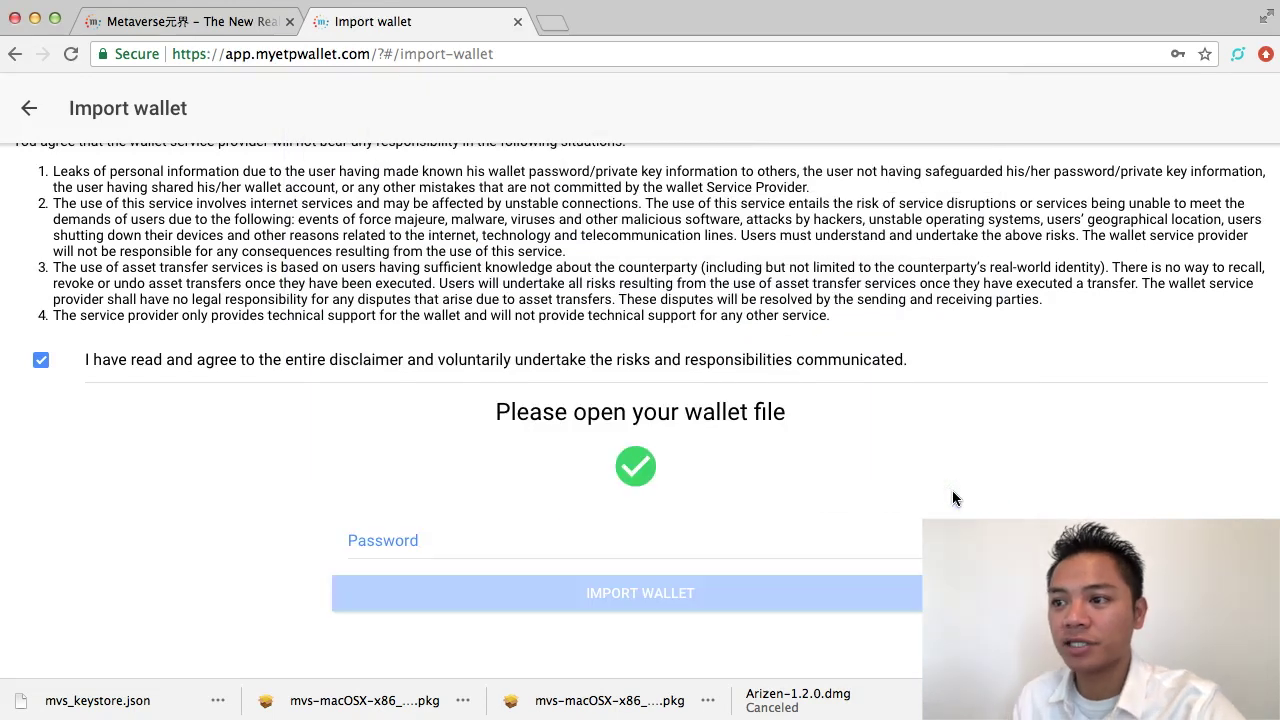
Paste the wallet password and import the wallet to reach the Portfolio.
left_click(834, 544)
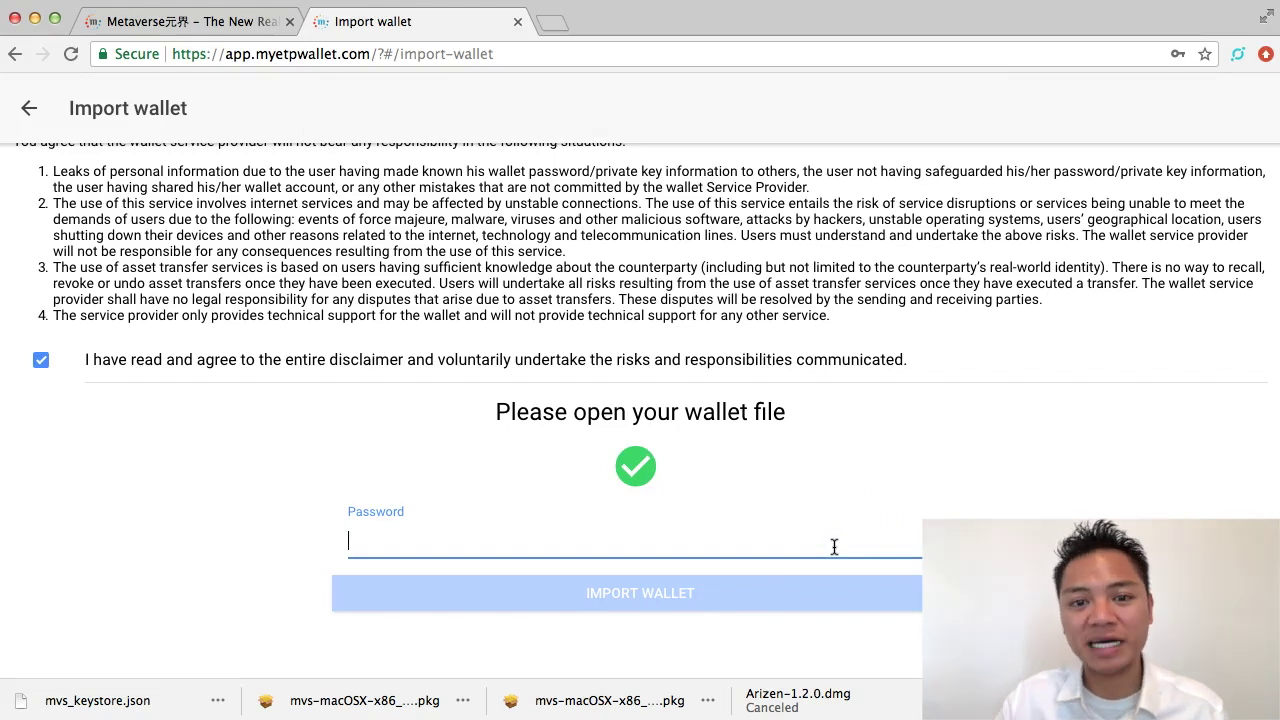
key("super+v")
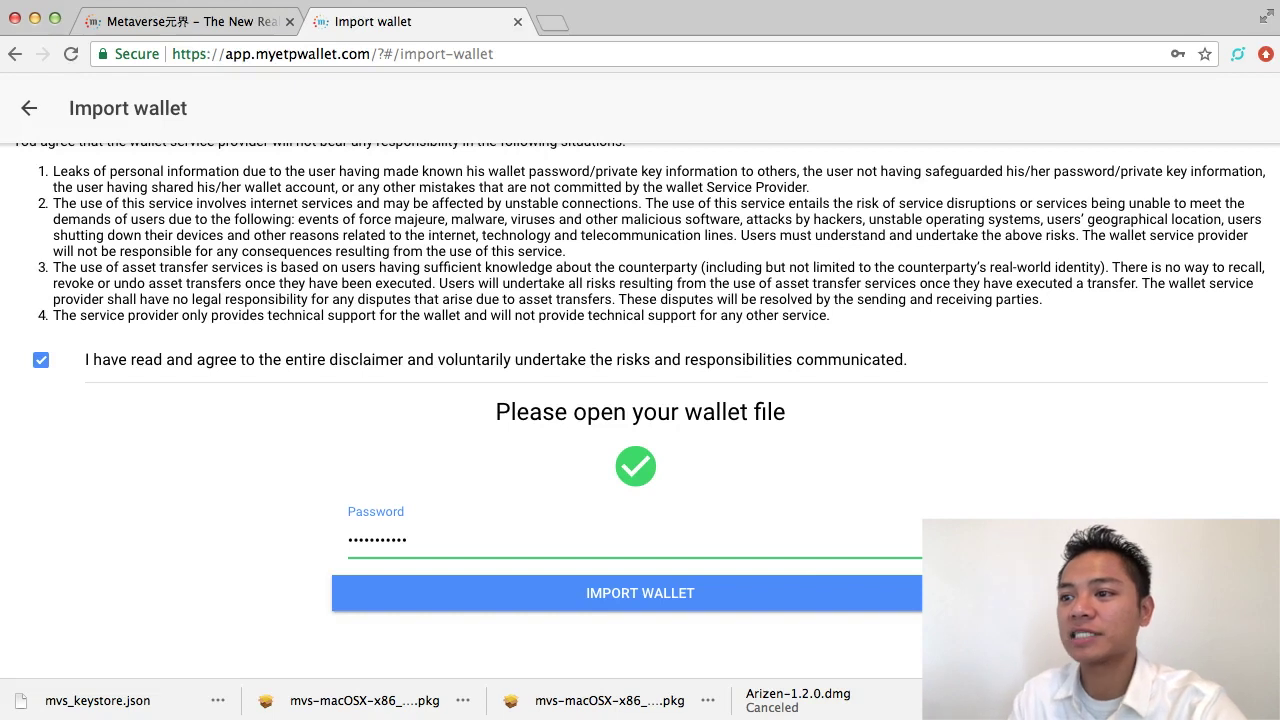
left_click(731, 596)
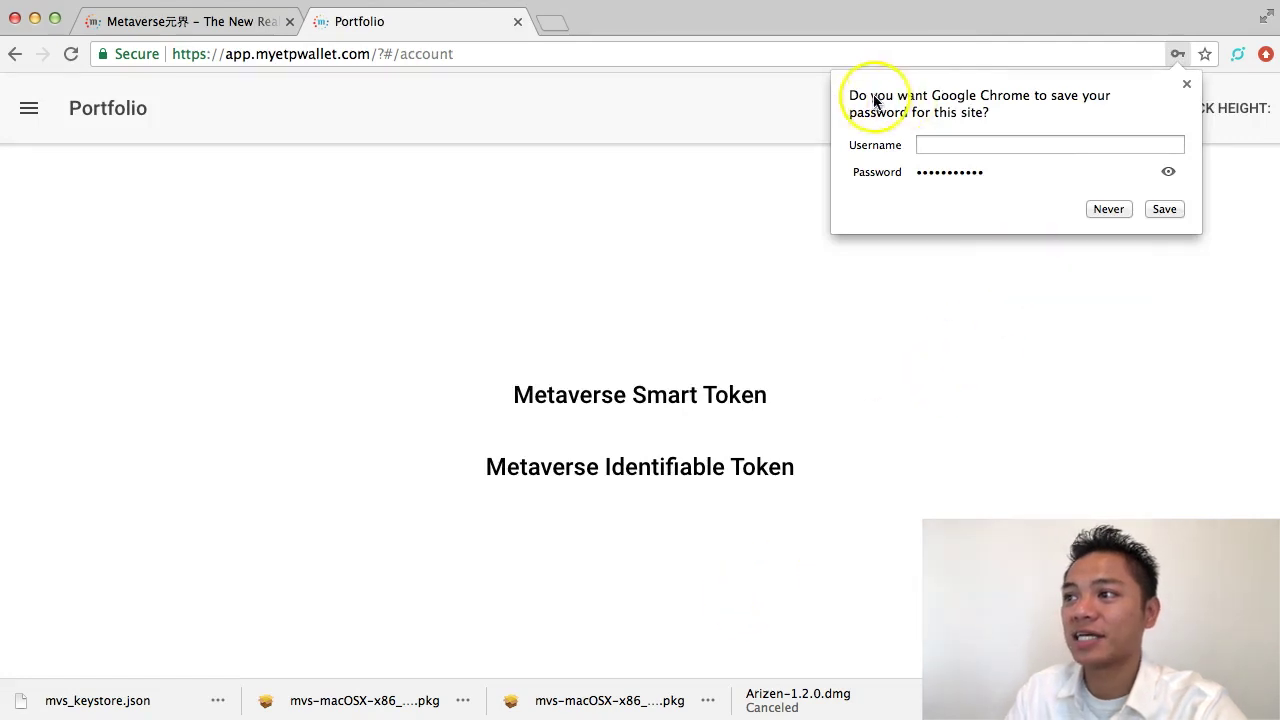
Decline Chrome's password-saving prompt and briefly open and close the navigation menu.
left_click(930, 145)
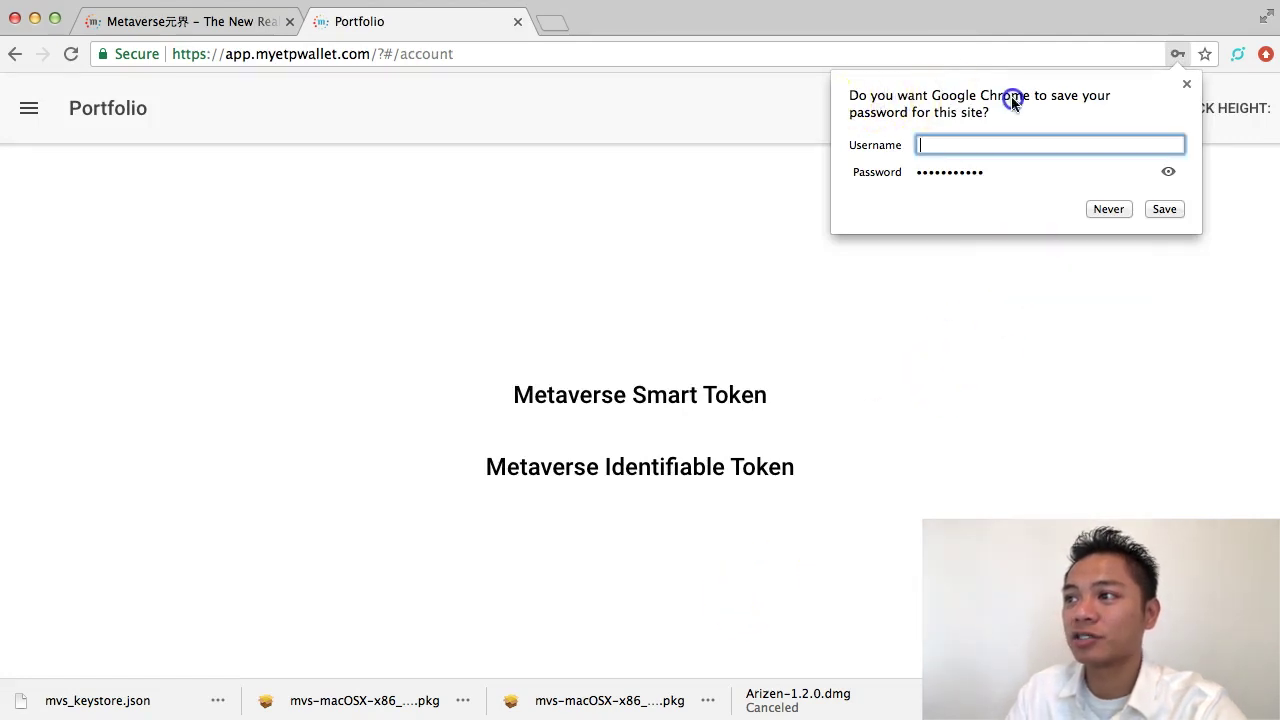
left_click(1111, 211)
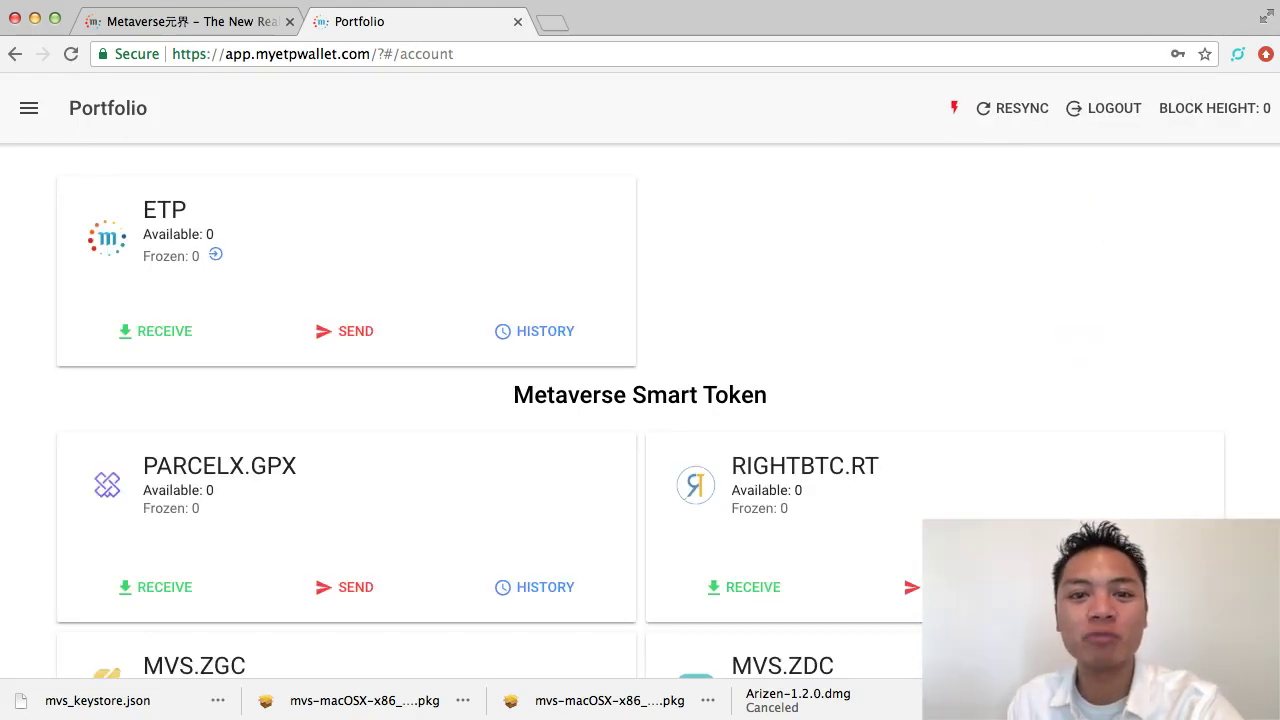
left_click(29, 110)
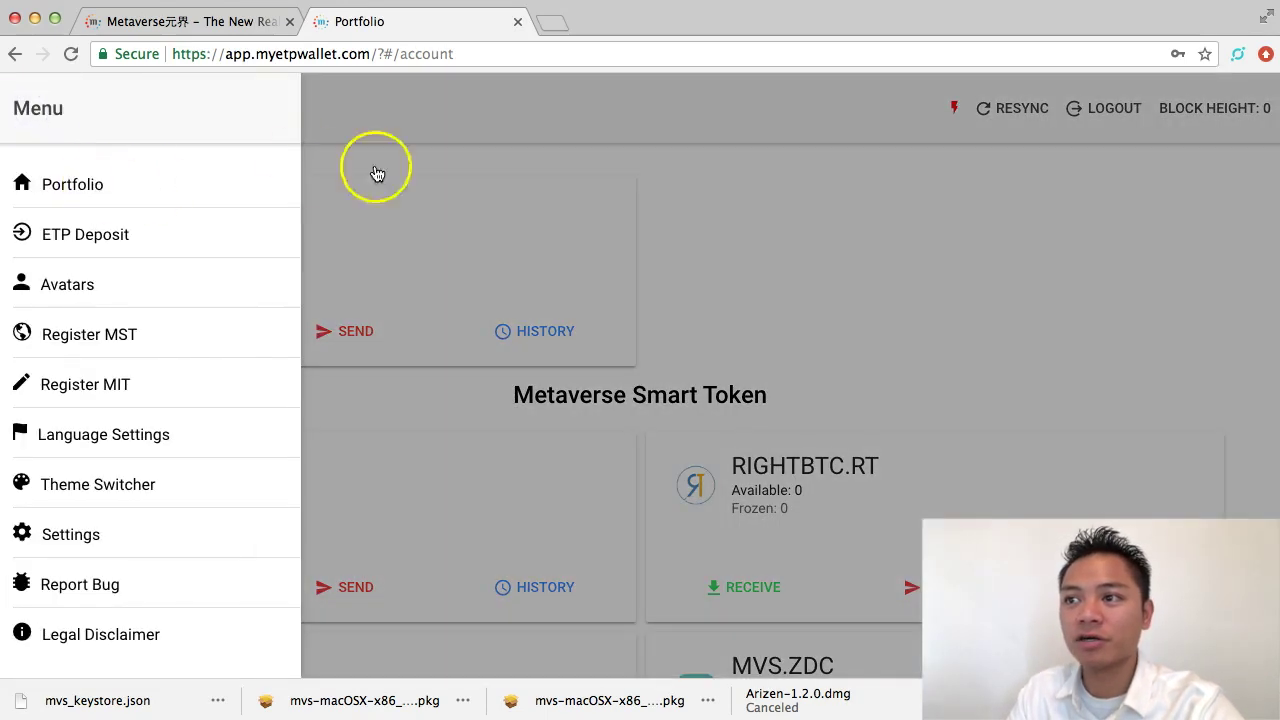
left_click(421, 172)
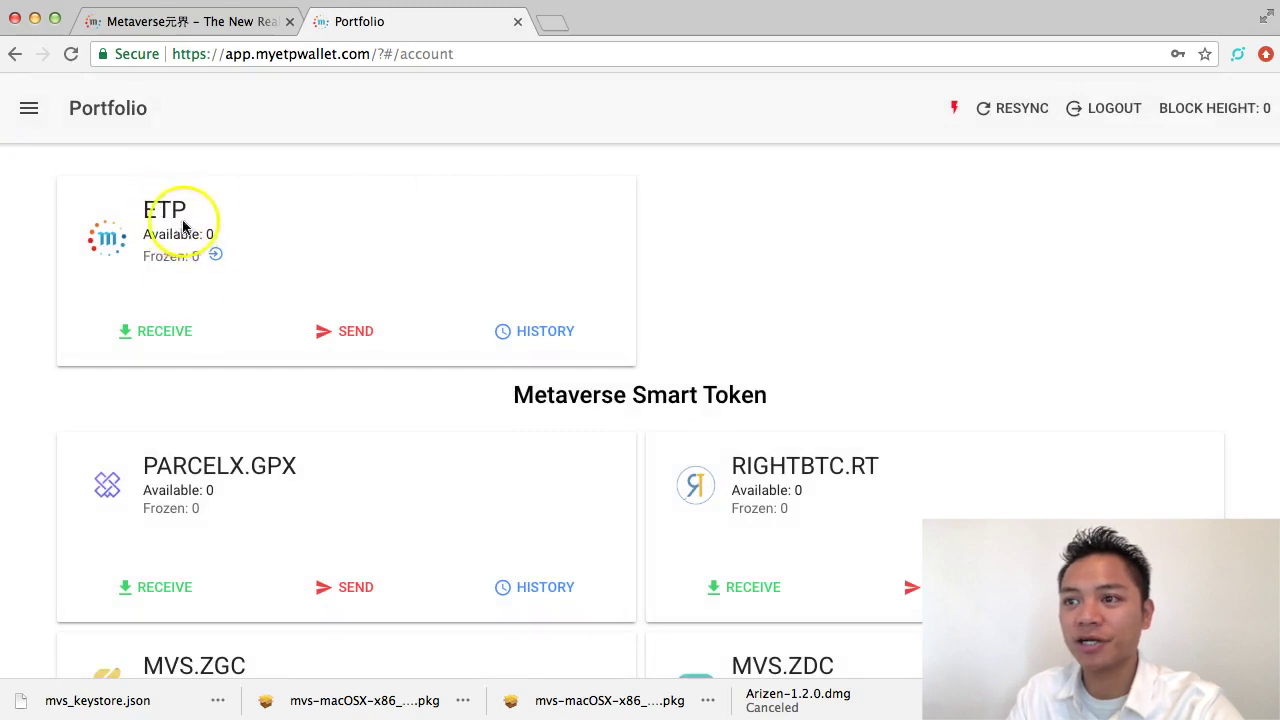
Scroll through the Portfolio's zero-balance ETP and smart token cards.
scroll(306, 395, "down", 1)
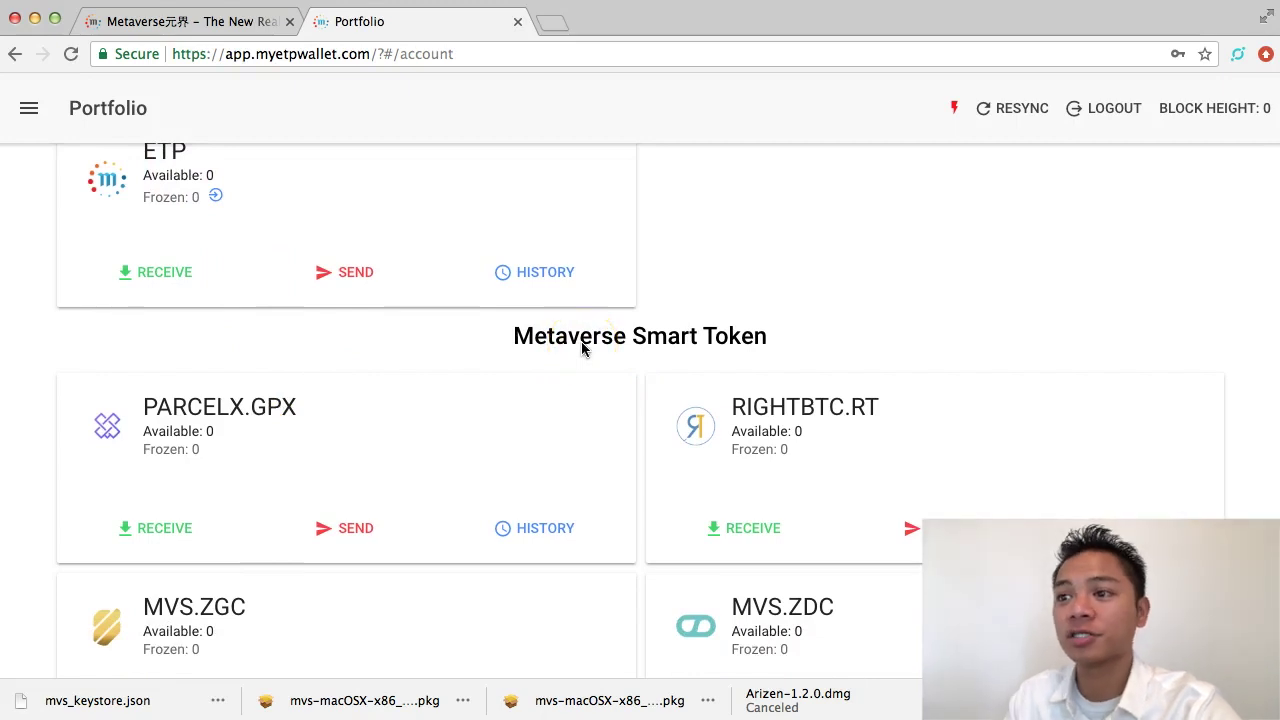
scroll(580, 348, "down", 1)
scroll(575, 350, "down", 1)
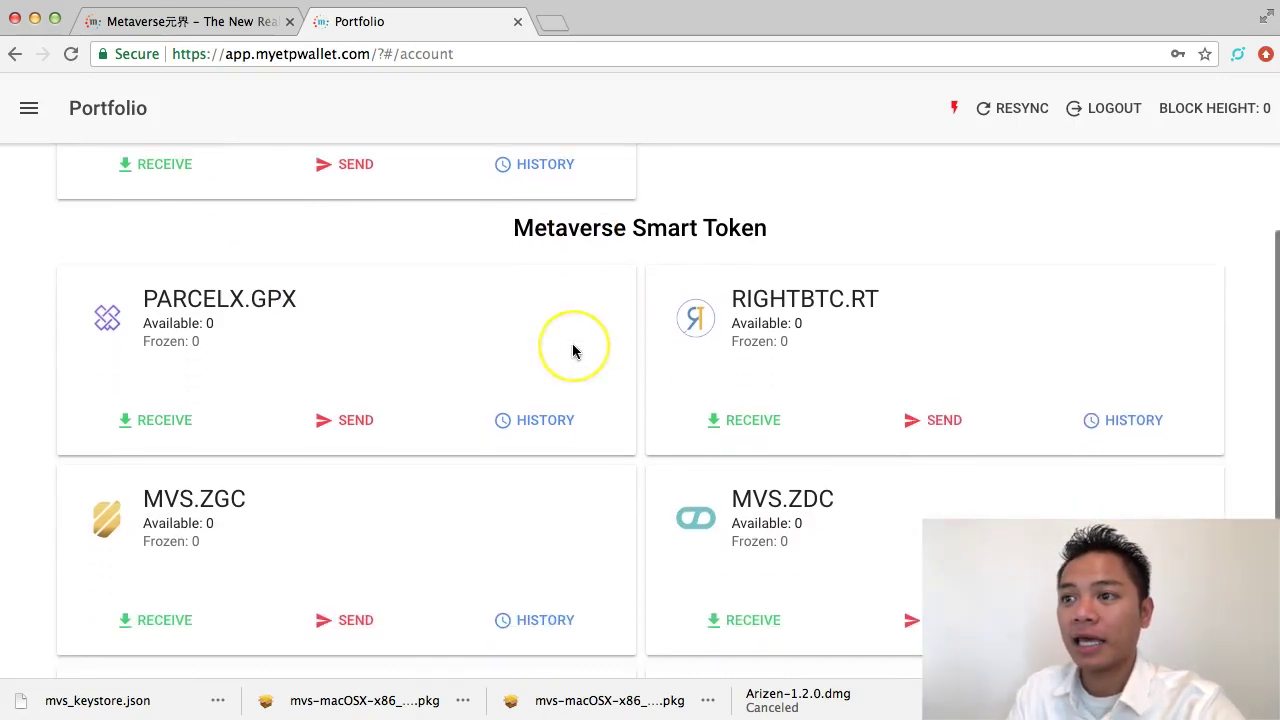
scroll(218, 320, "down", 1)
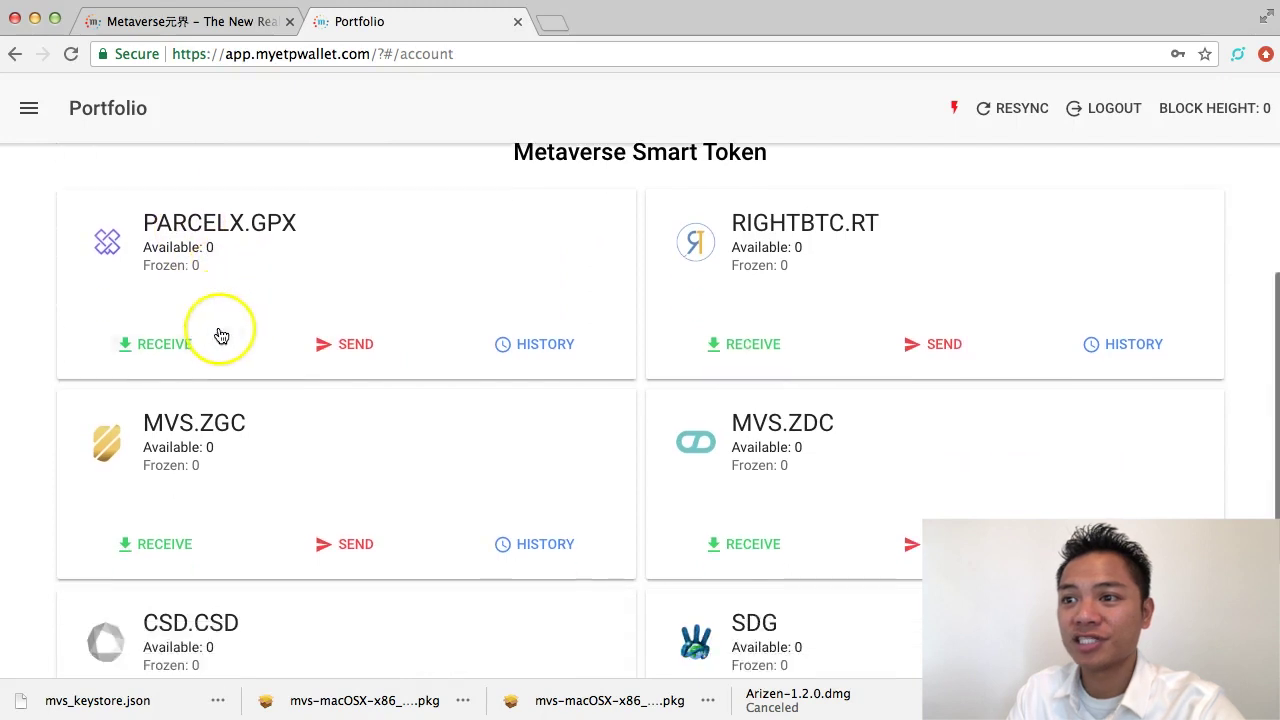
scroll(240, 320, "down", 2)
scroll(254, 329, "down", 2)
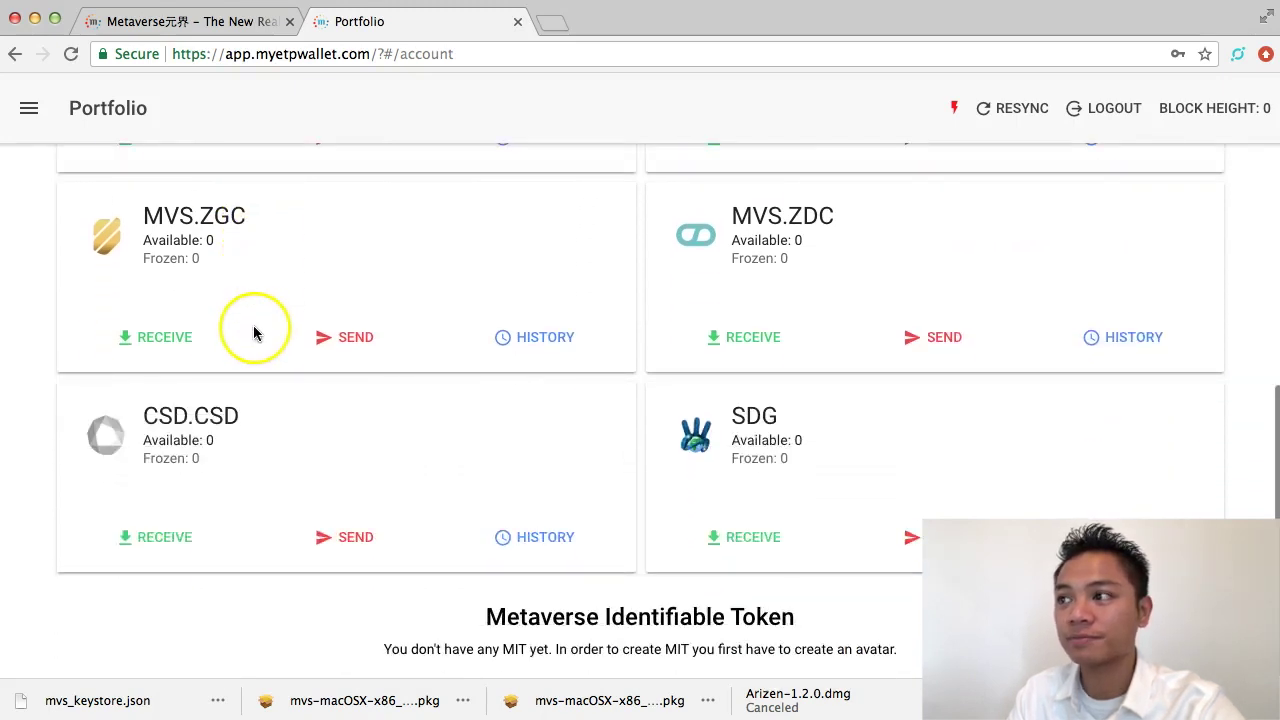
scroll(253, 333, "up", 5)
View the ETP Deposit and Avatars pages, returning to the Portfolio after each.
left_click(29, 108)
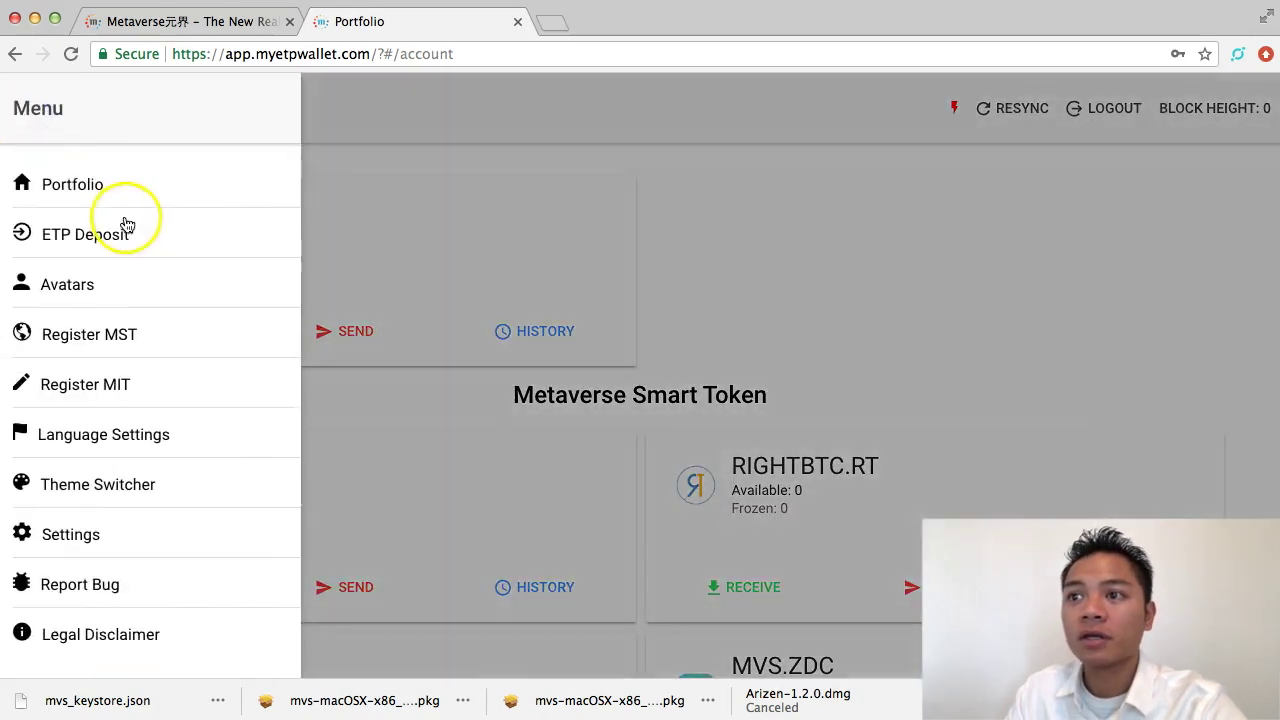
left_click(127, 226)
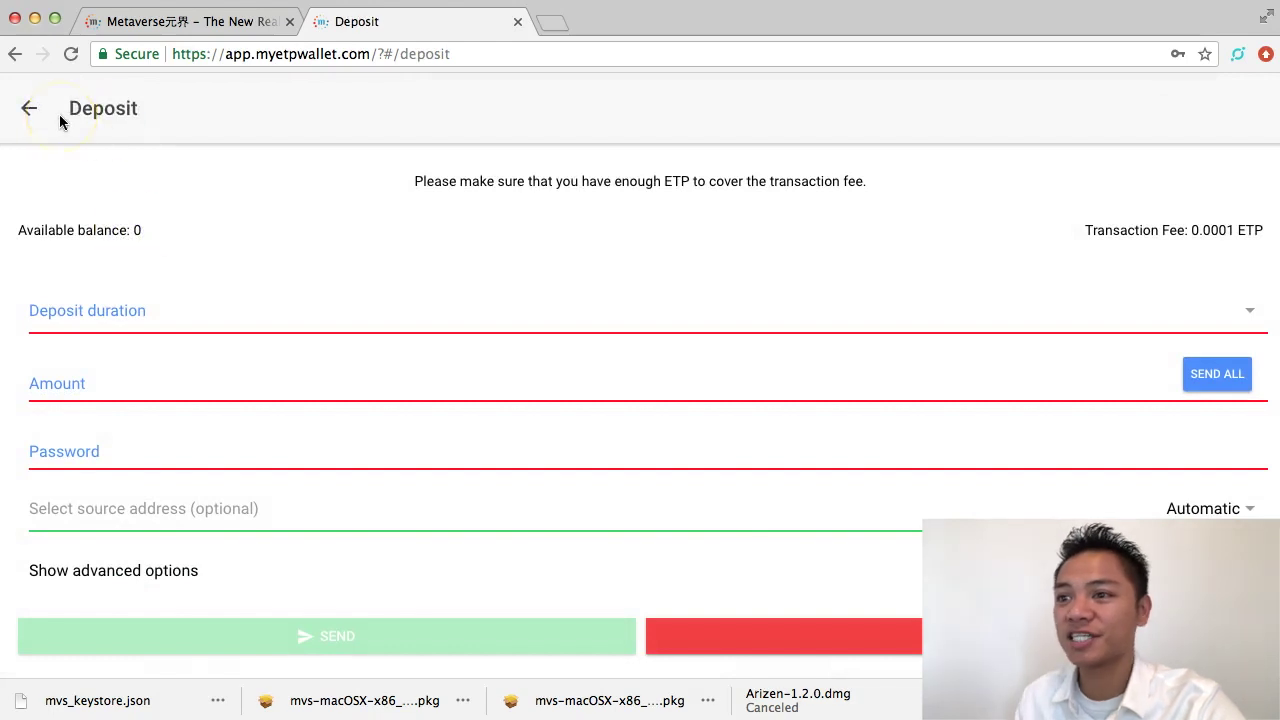
left_click(30, 109)
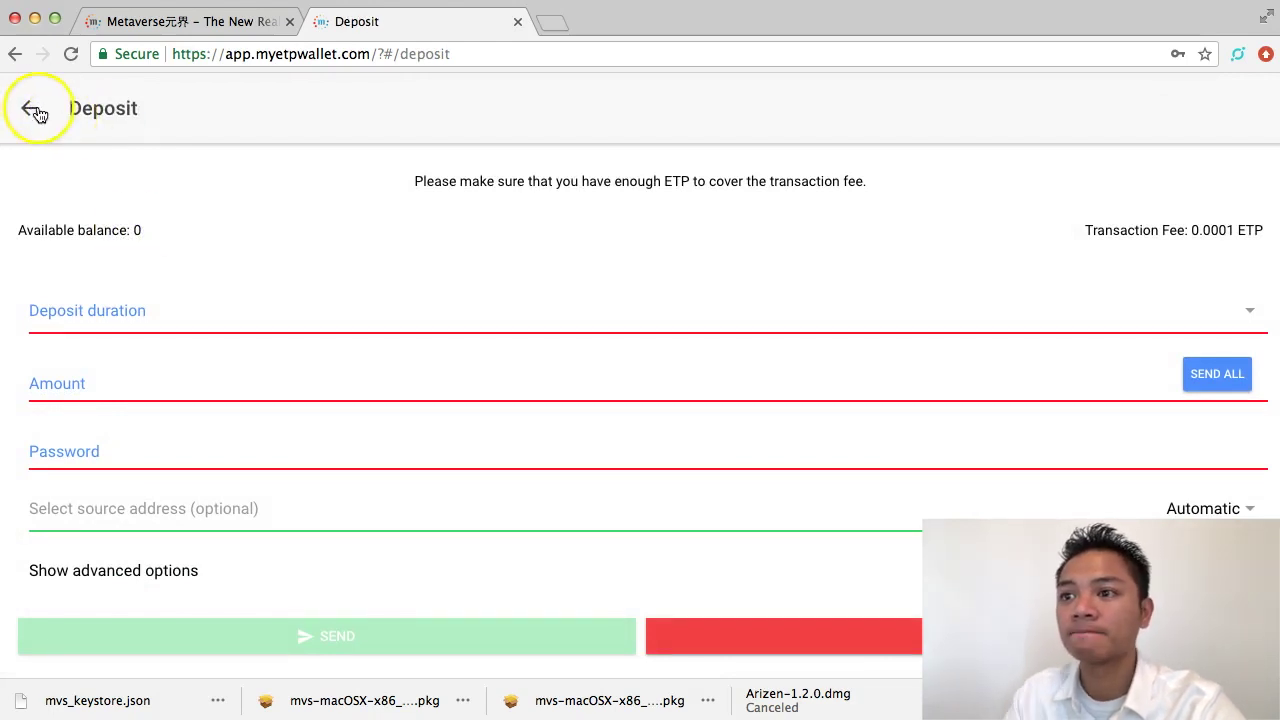
left_click(33, 112)
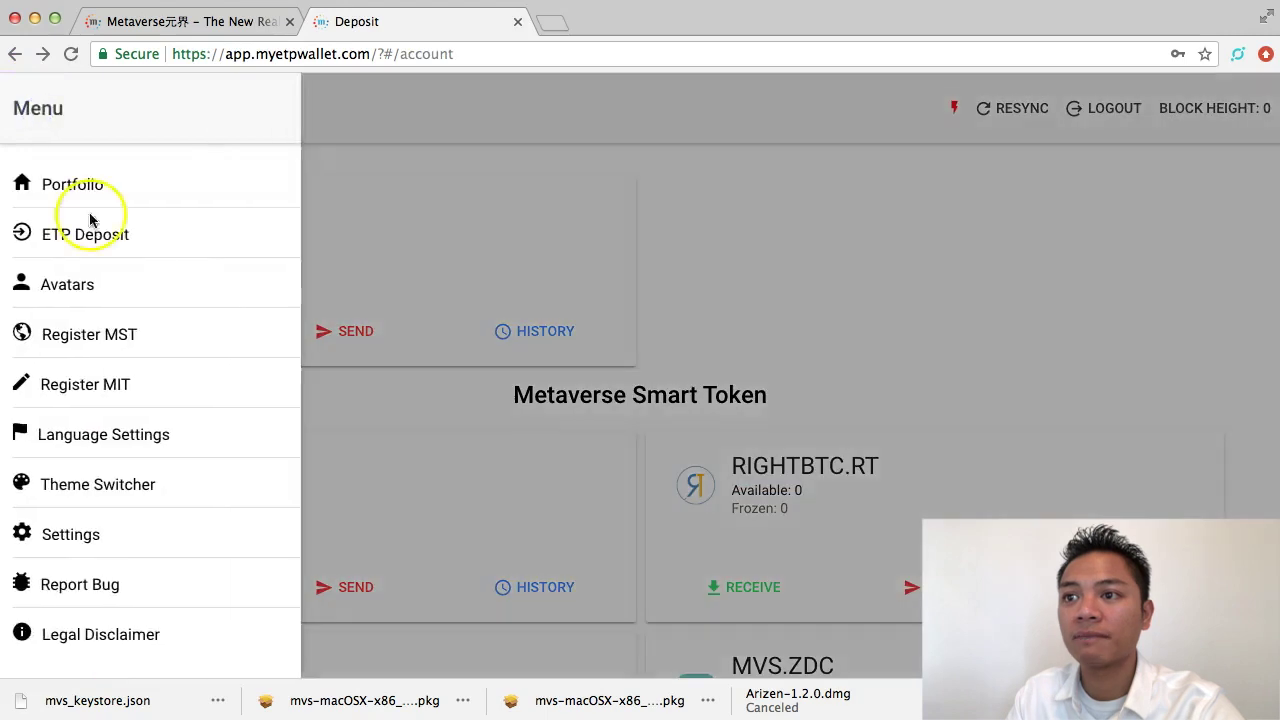
left_click(106, 286)
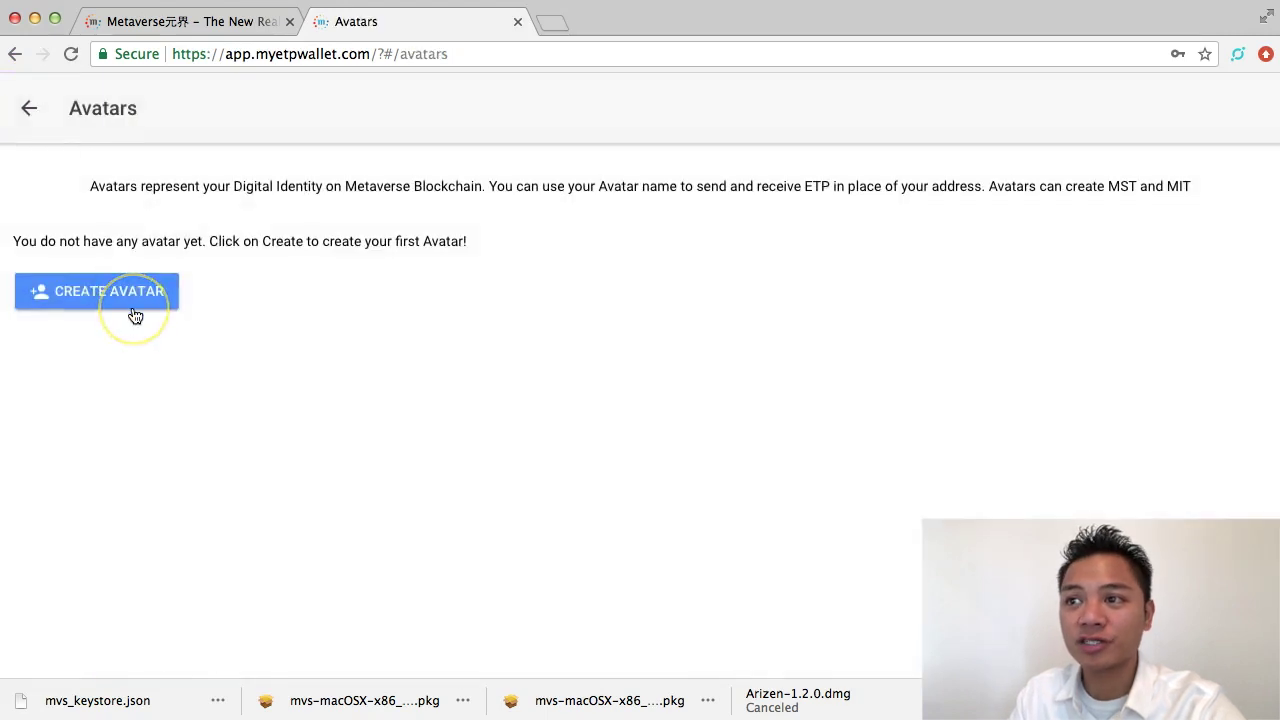
left_click(32, 112)
View the Register MST and Register MIT forms, returning to the Portfolio after each.
left_click(34, 114)
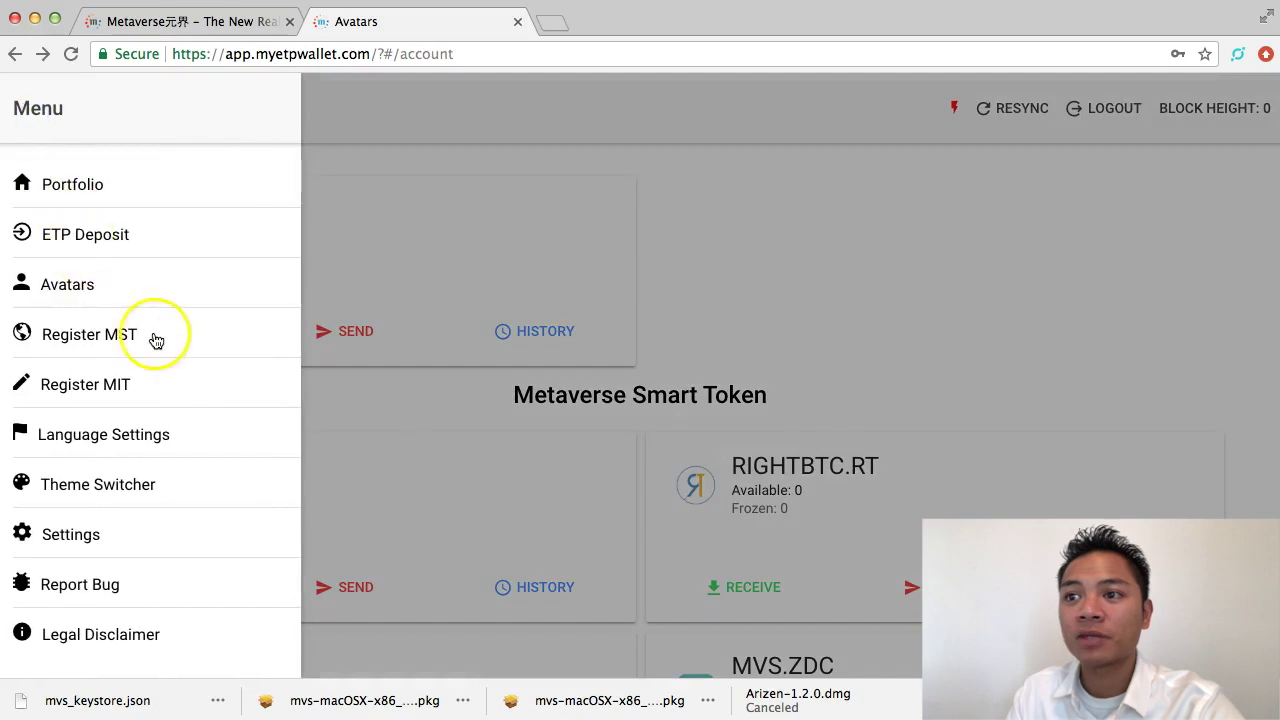
left_click(159, 337)
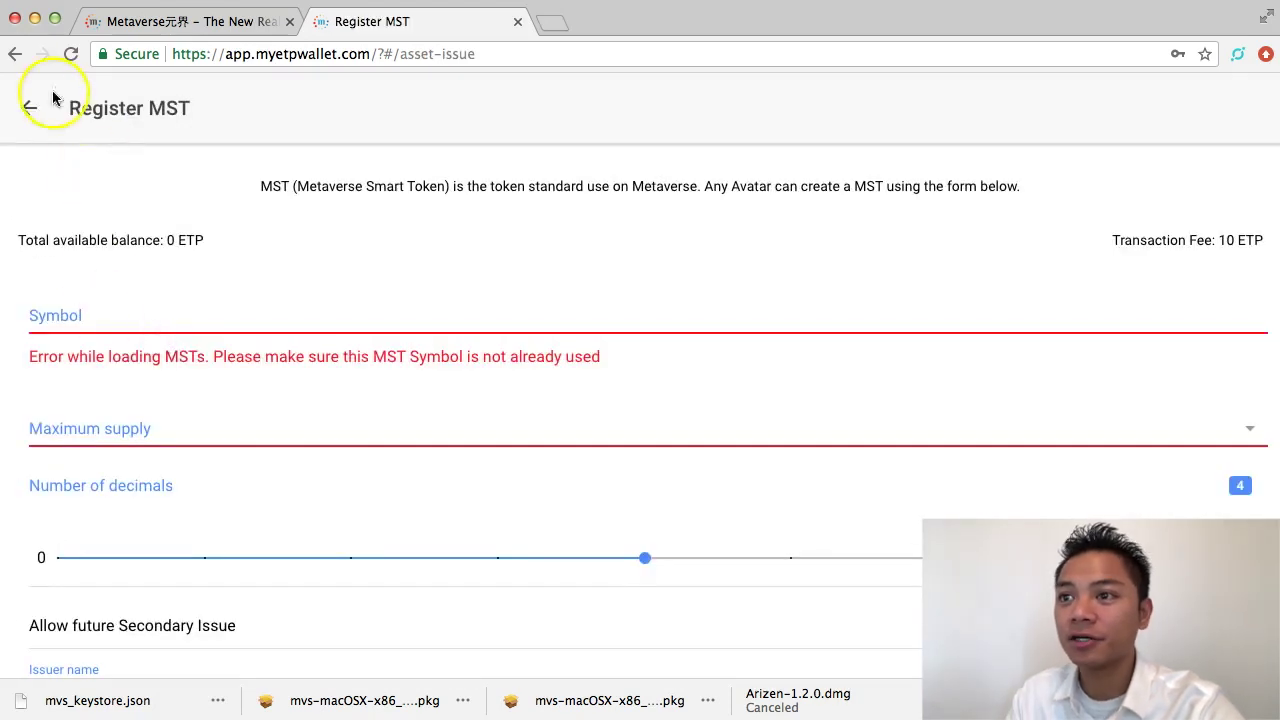
left_click(54, 97)
left_click(30, 107)
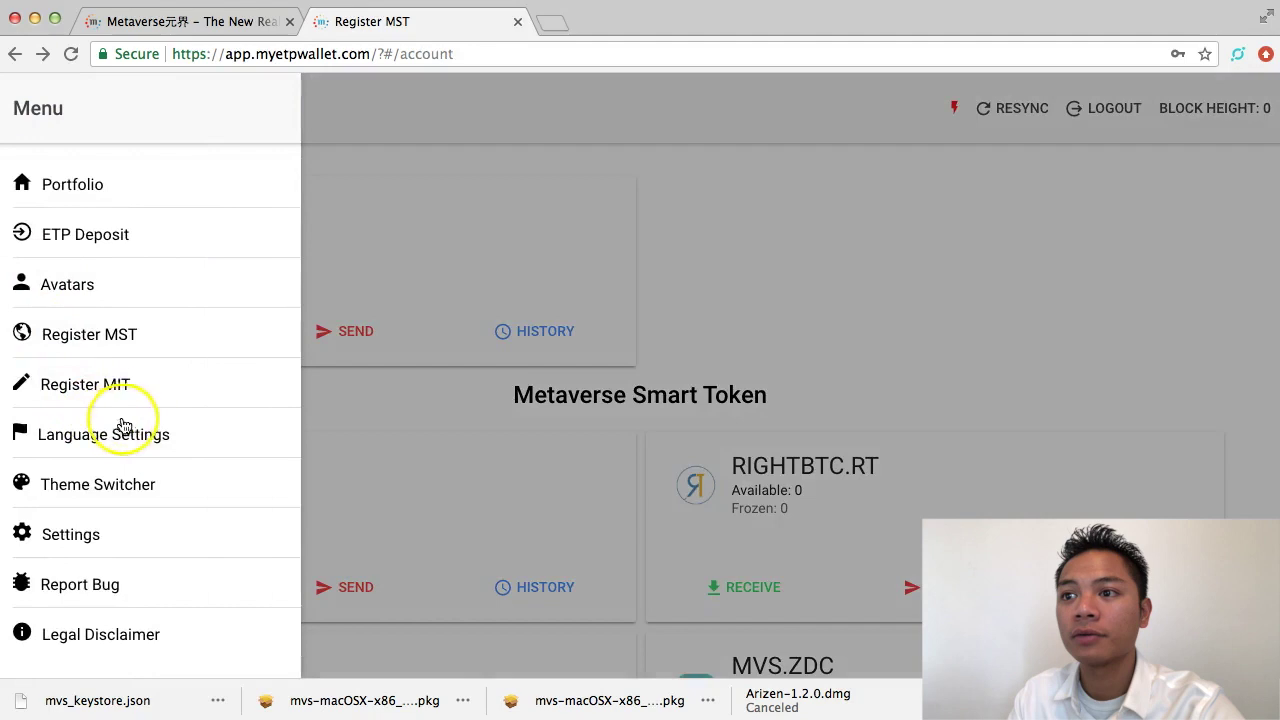
left_click(157, 387)
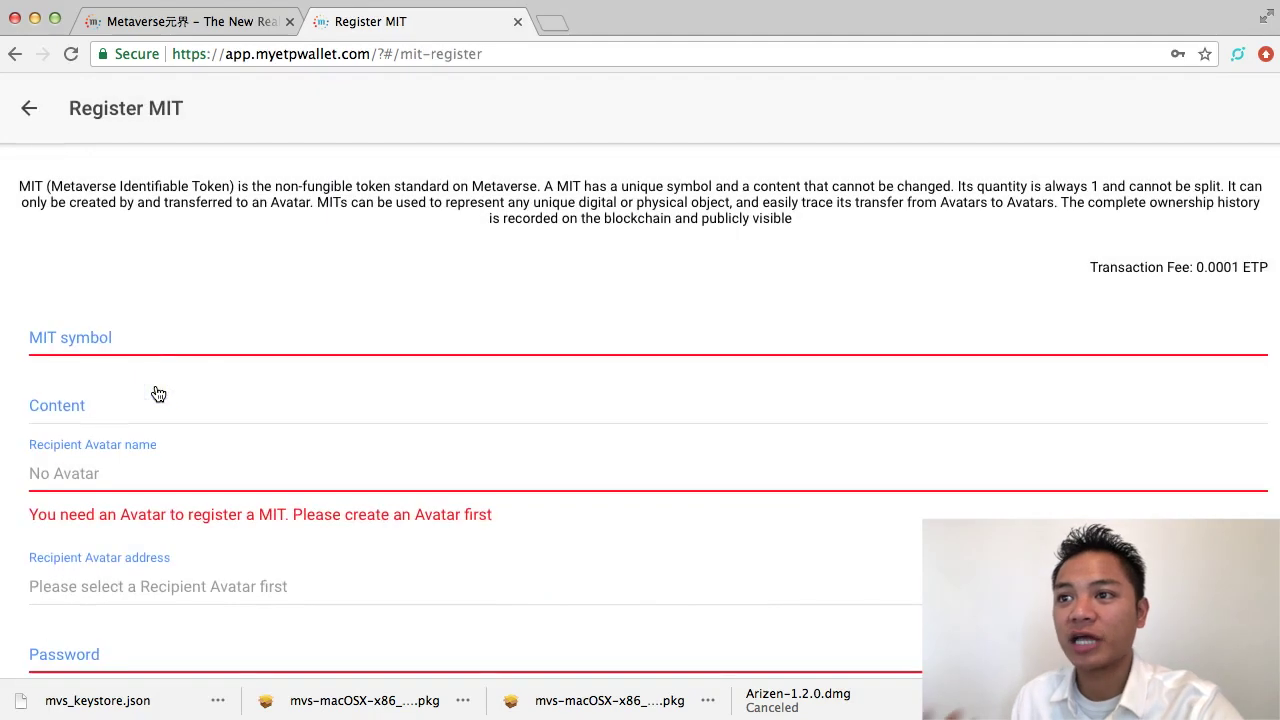
left_click(143, 233)
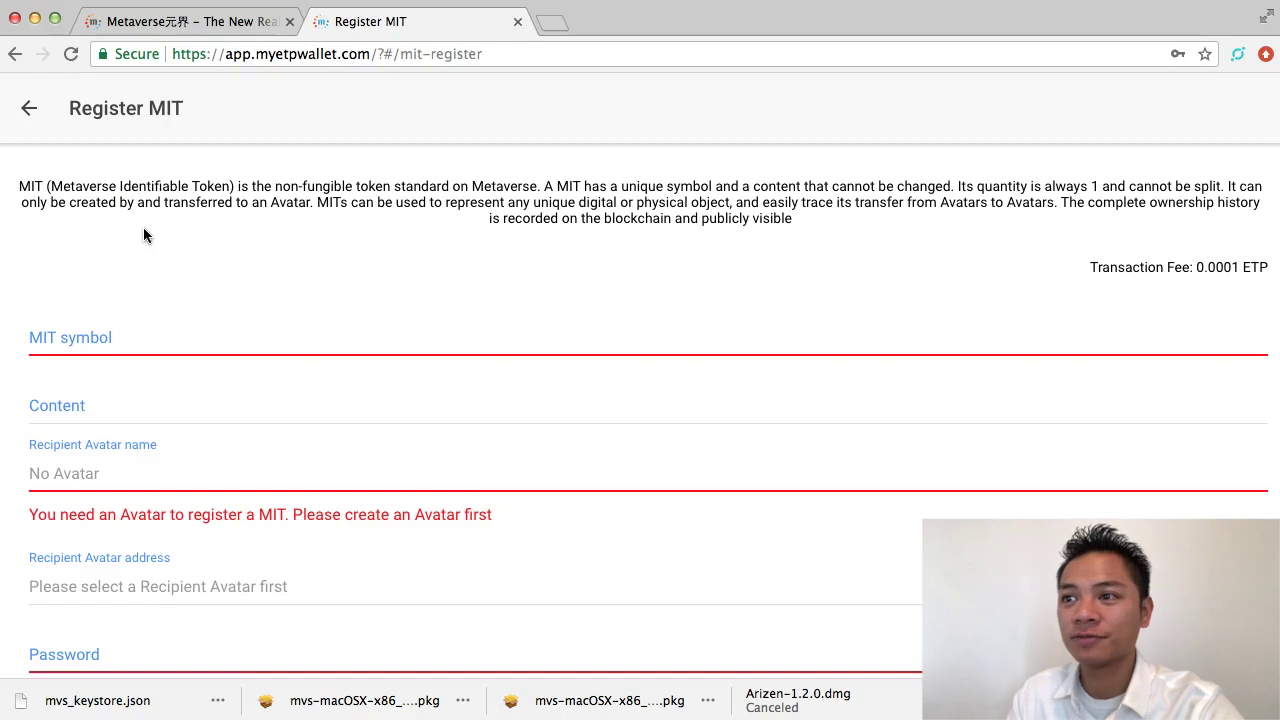
left_click(29, 108)
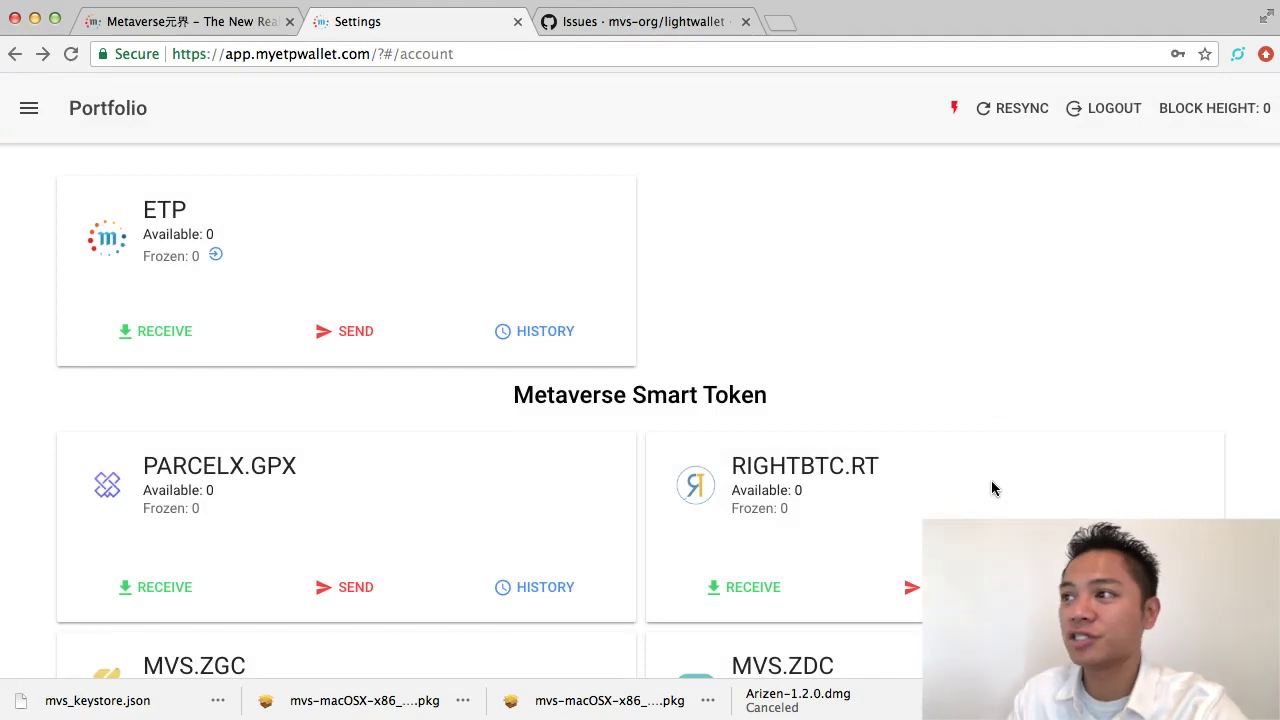
Log out of the wallet, confirming that login data is cleared.
left_click(1108, 127)
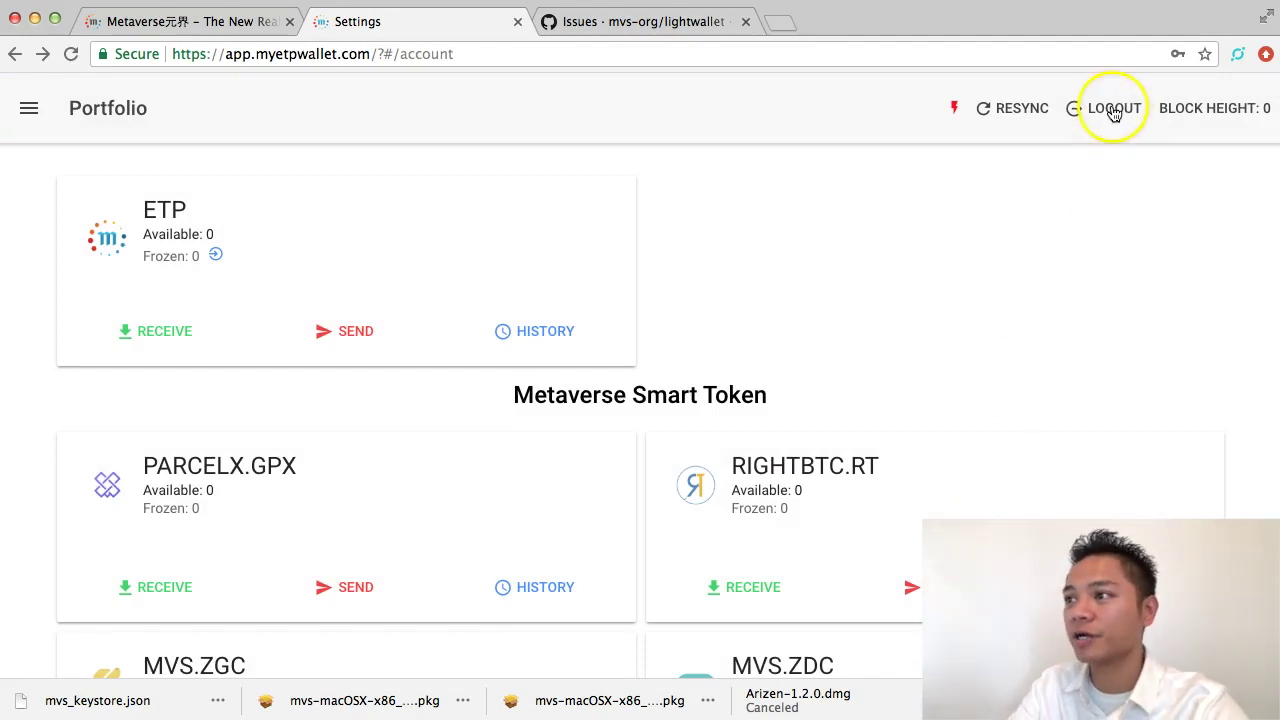
left_click(1111, 110)
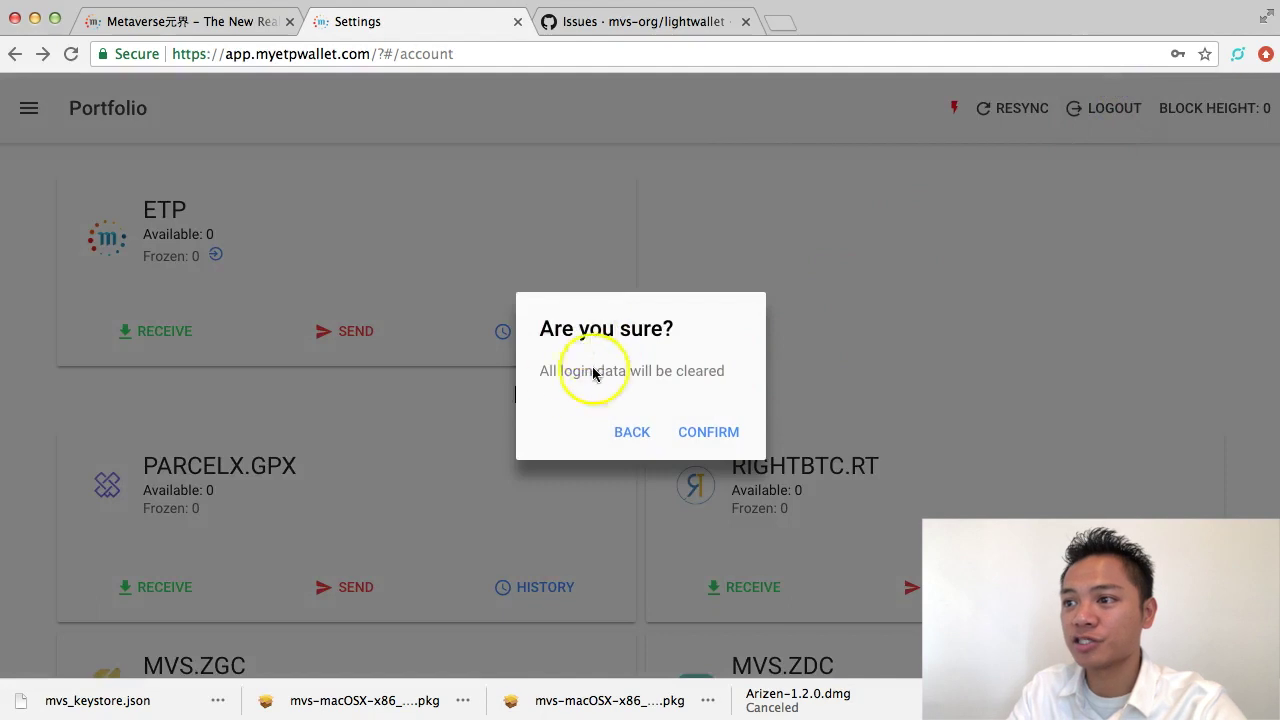
left_click(726, 435)
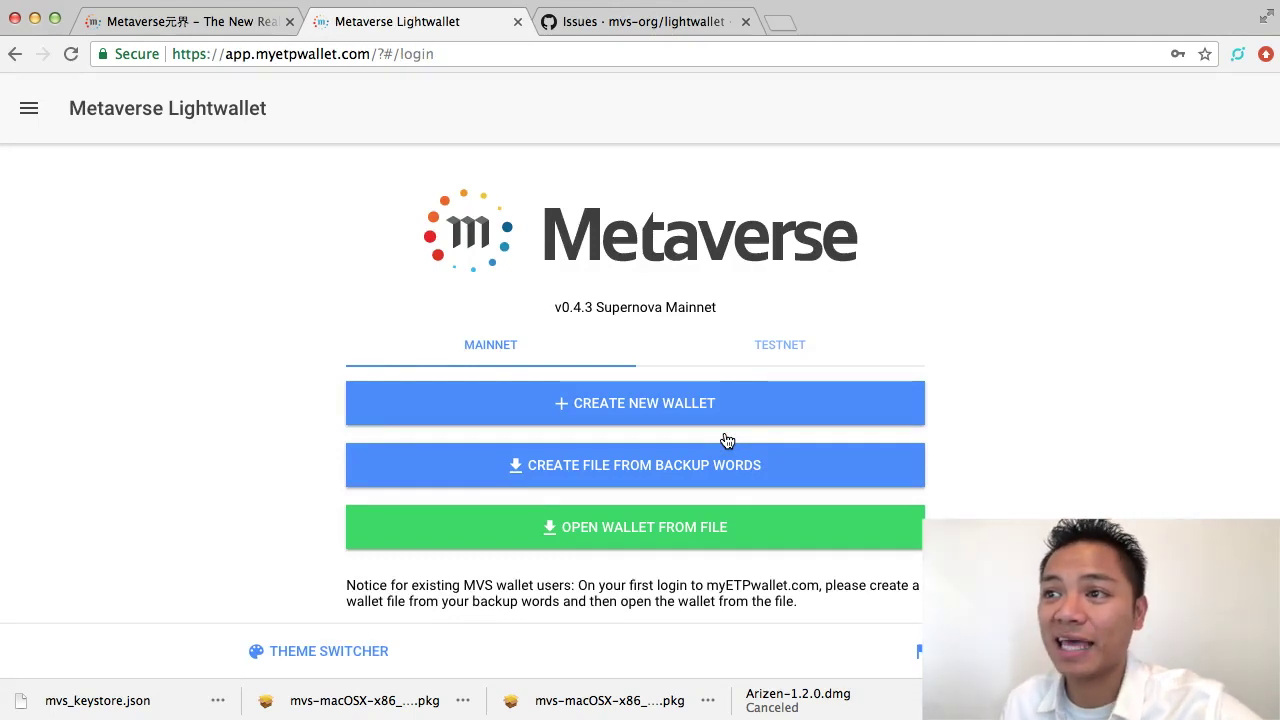
Open a wallet from file, agree to the disclaimer, and pick mvs_keystore.json from Downloads.
left_click(737, 528)
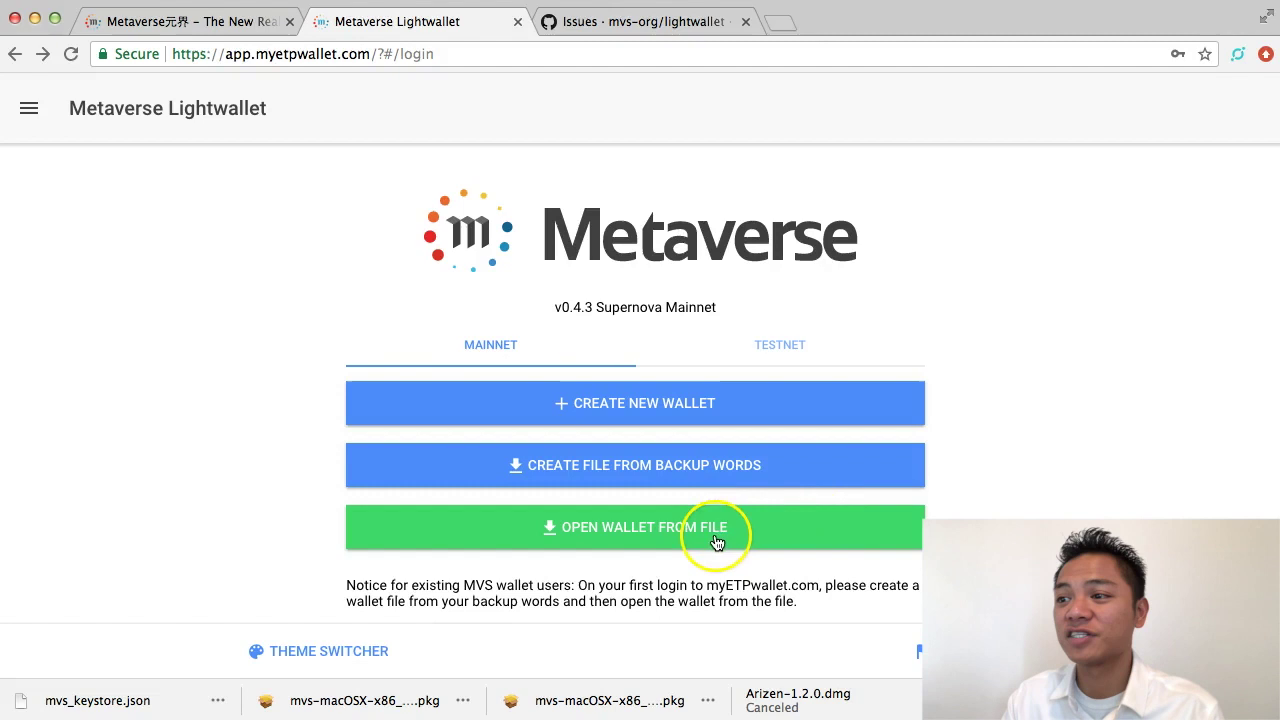
left_click(655, 535)
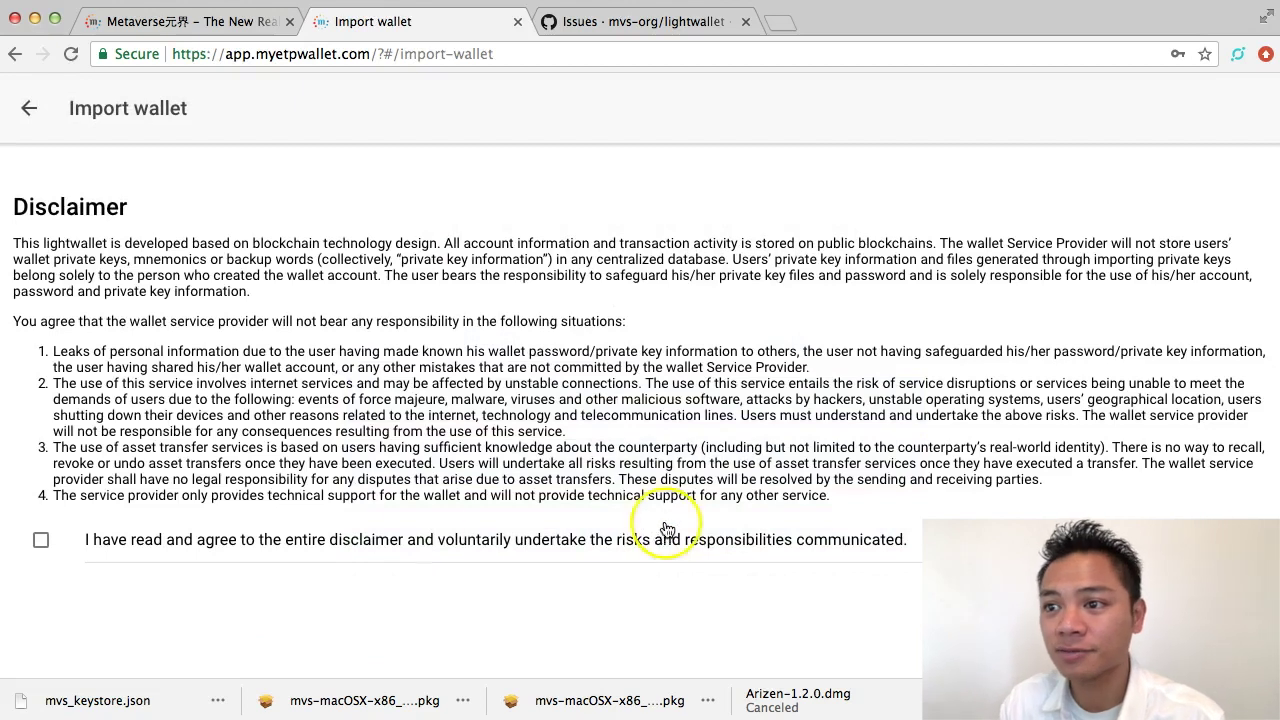
left_click(41, 540)
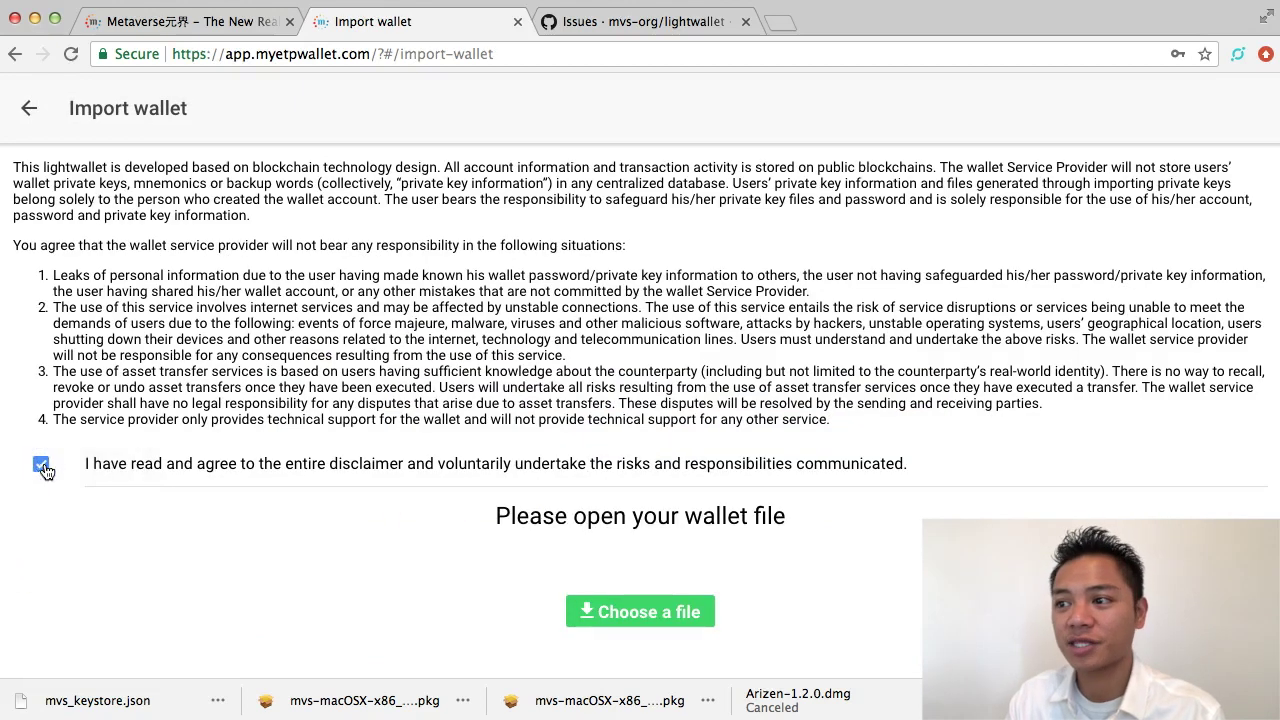
left_click(630, 612)
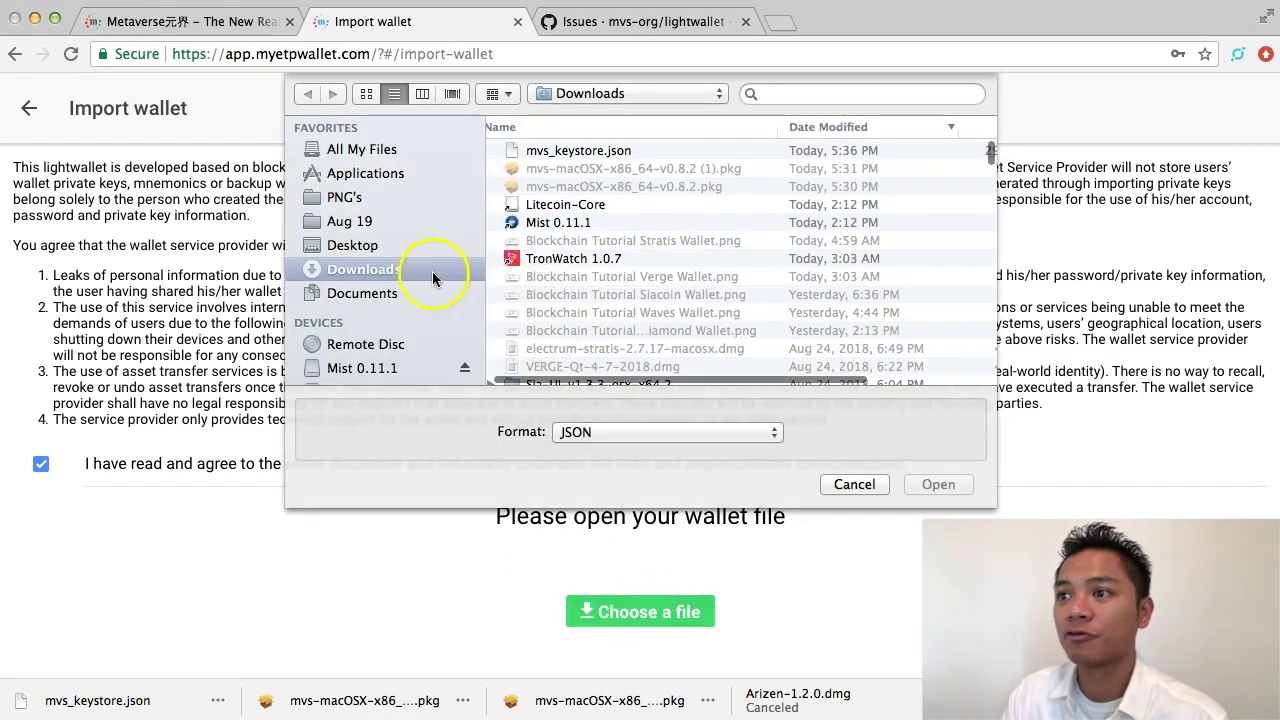
left_click(443, 258)
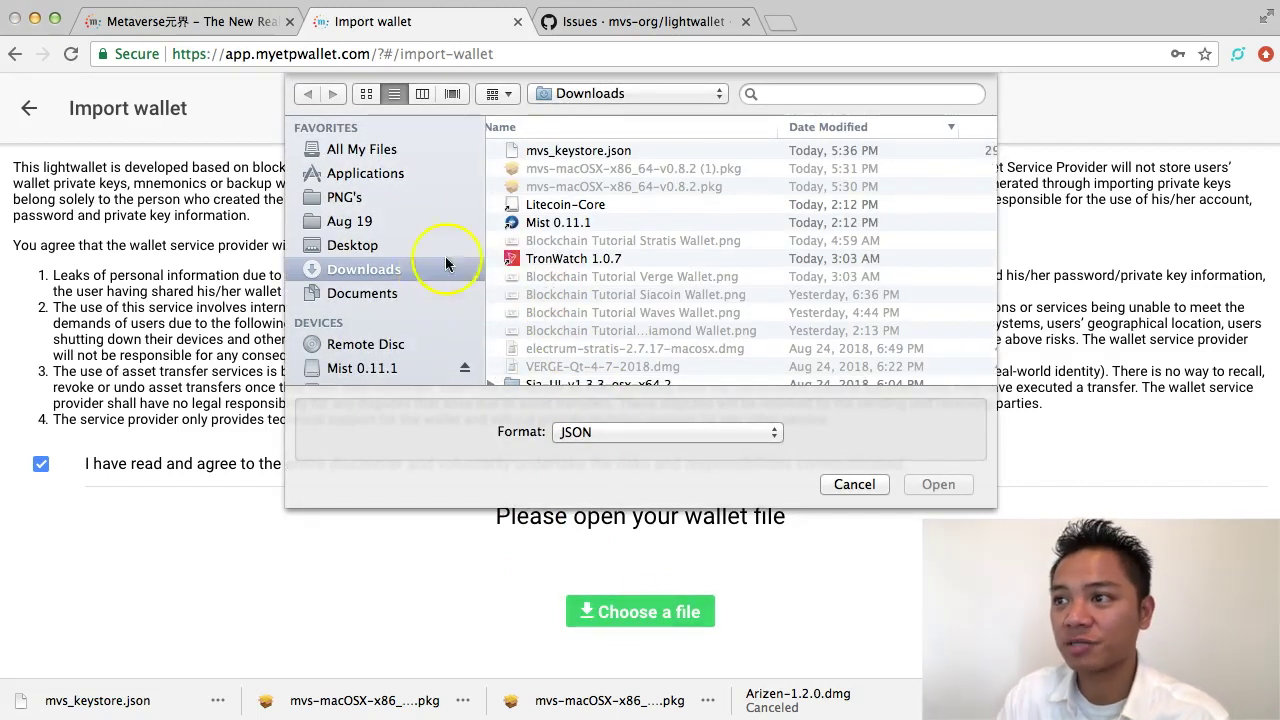
left_click(707, 146)
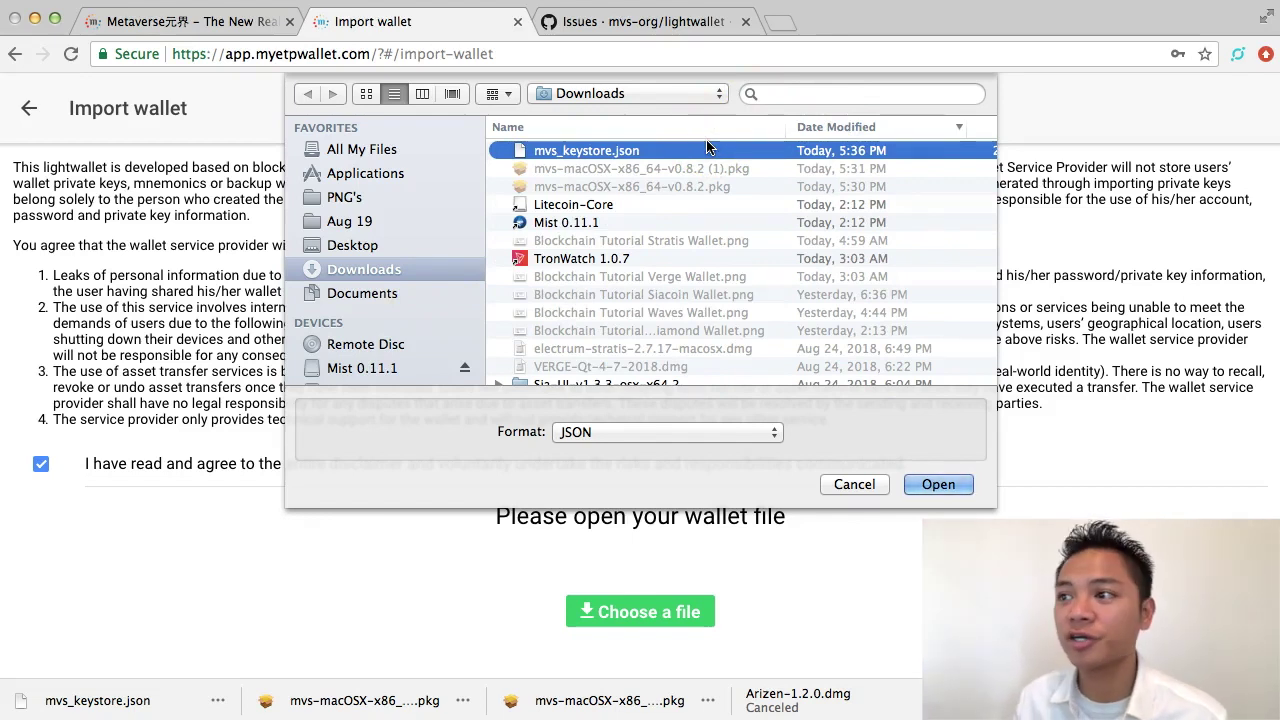
Load the keystore file, paste its password and import the wallet.
left_click(952, 489)
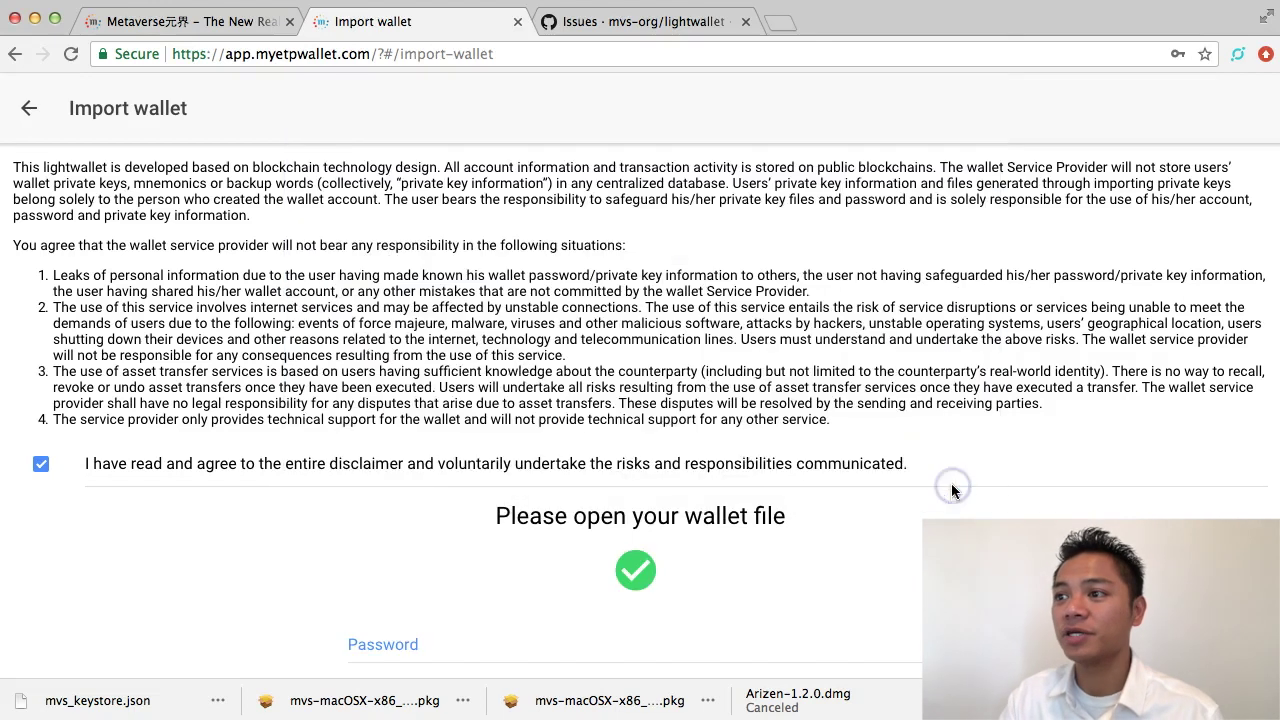
scroll(951, 483, "down", 5)
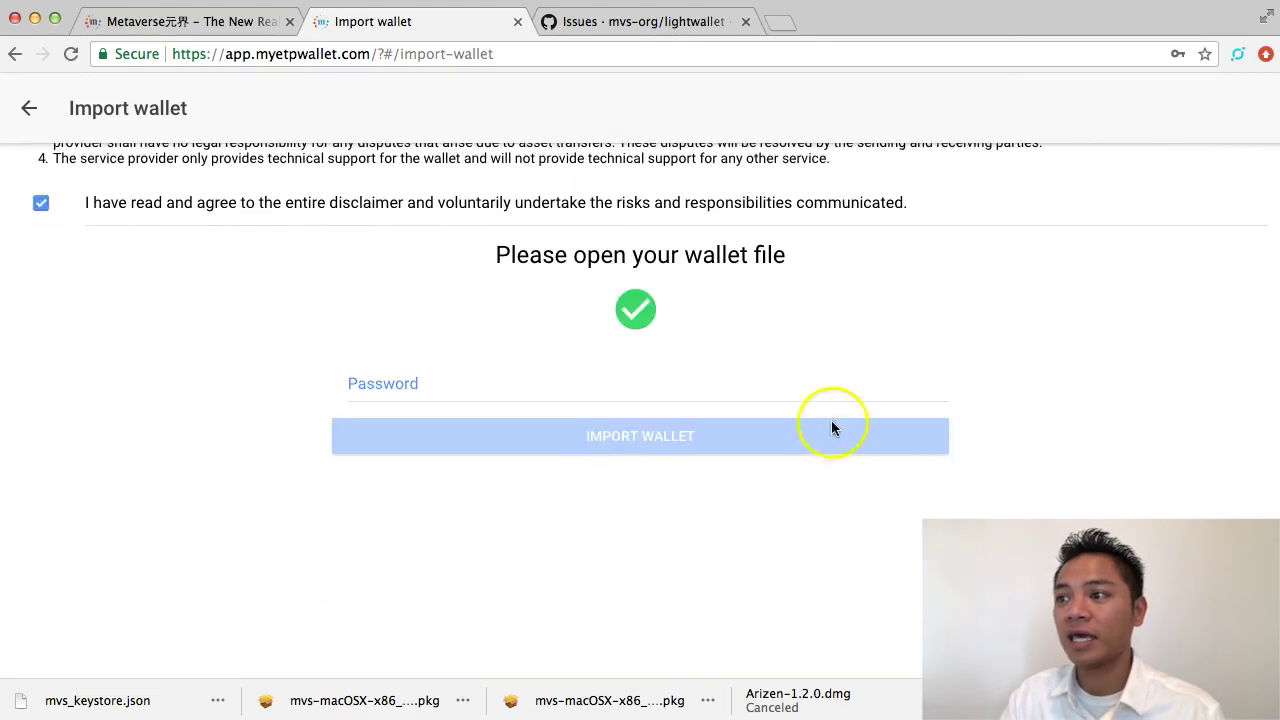
left_click(840, 385)
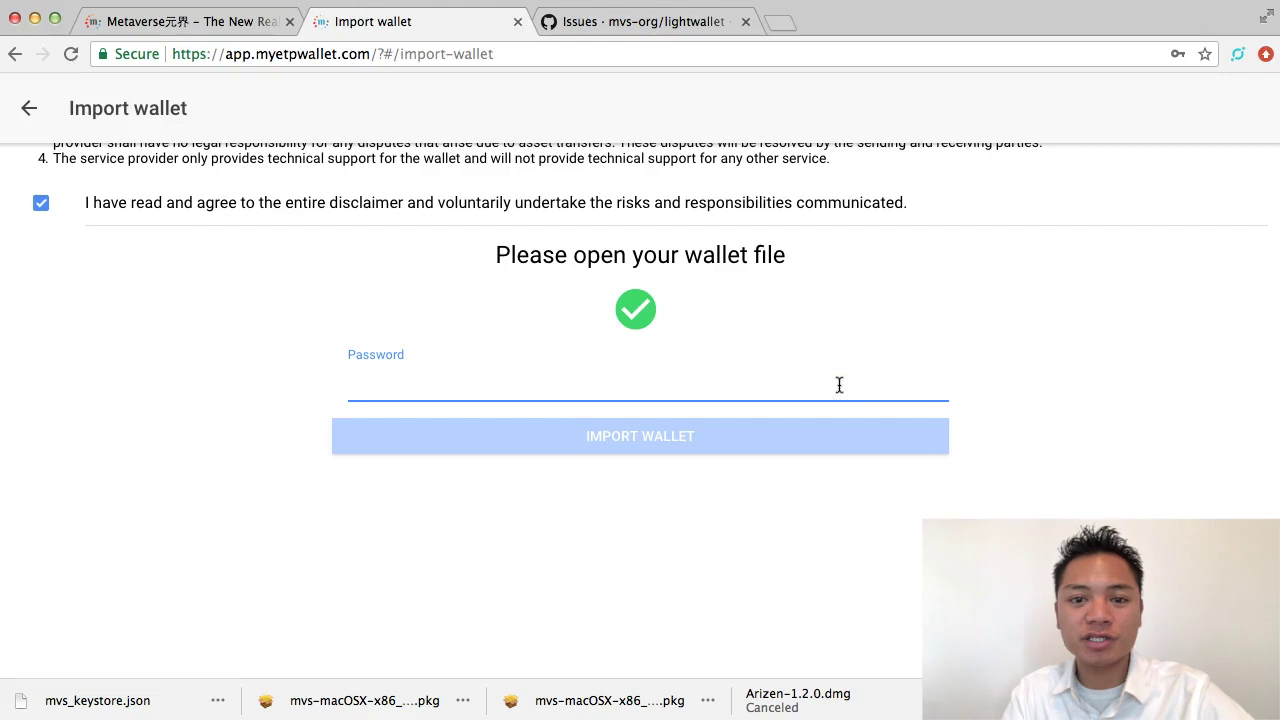
key("super+v")
left_click(832, 588)
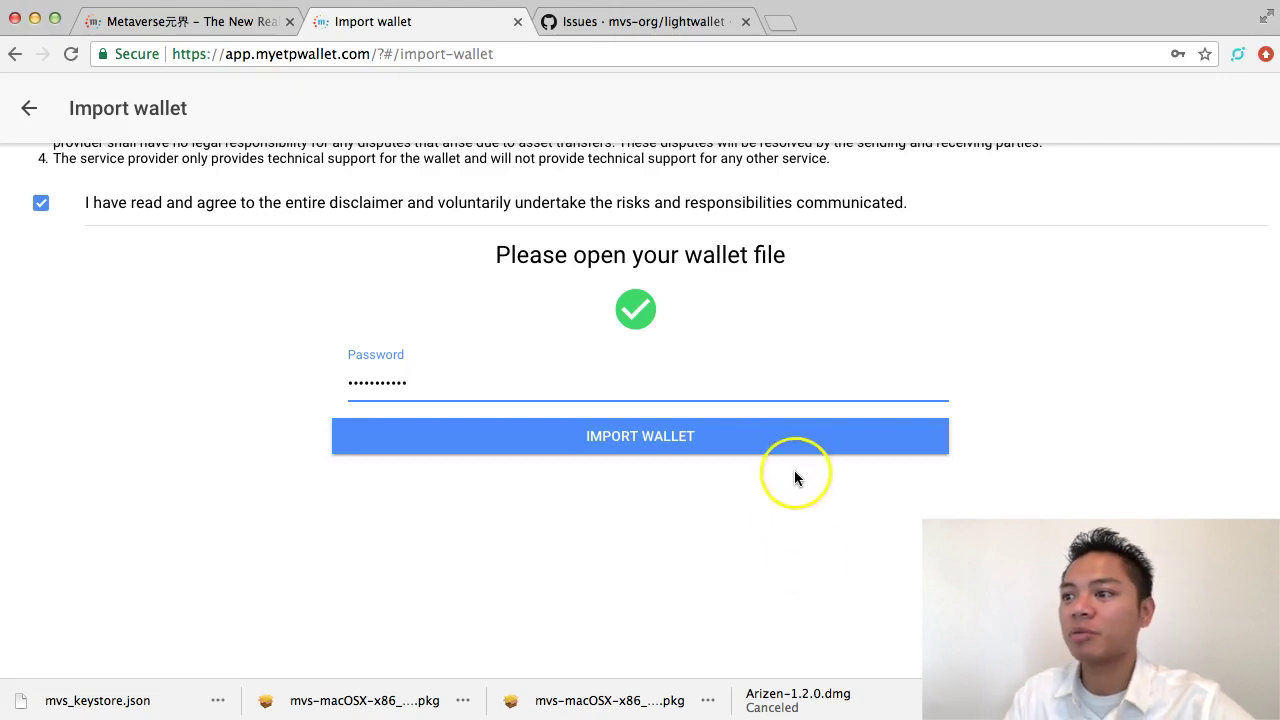
left_click(785, 435)
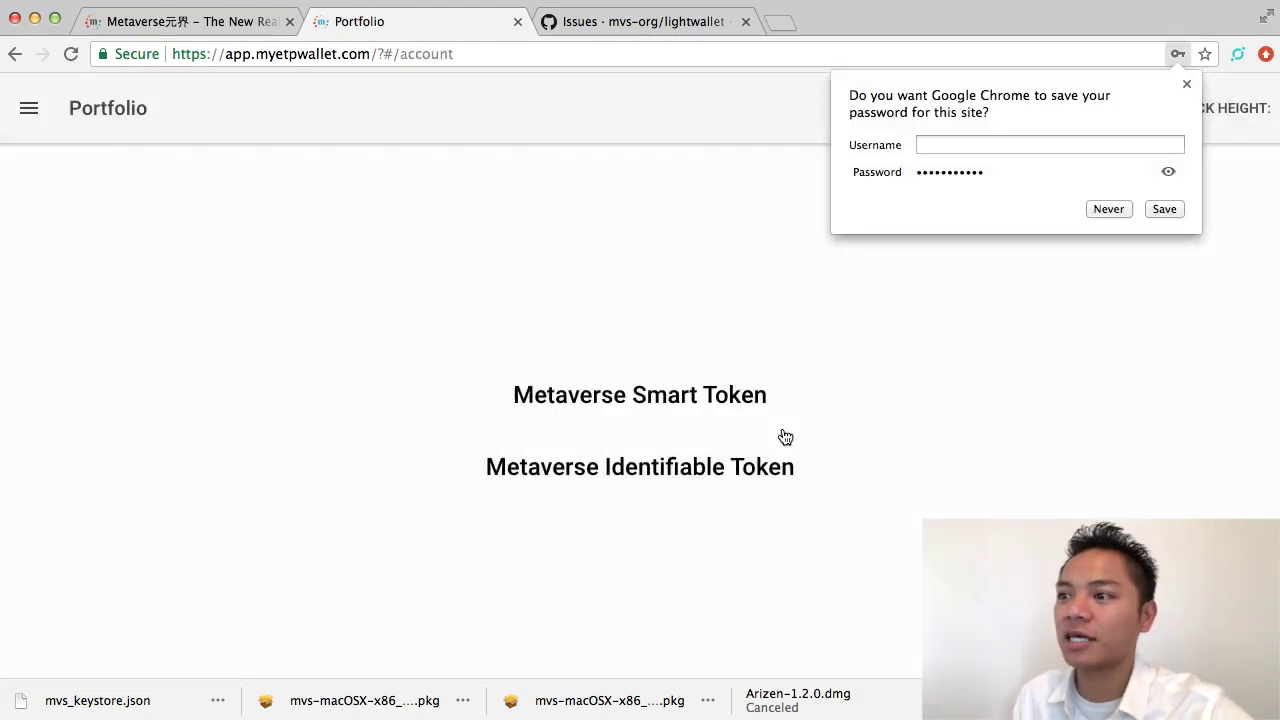
Decline Chrome's password save and go to the Portfolio from the side menu.
left_click(1108, 209)
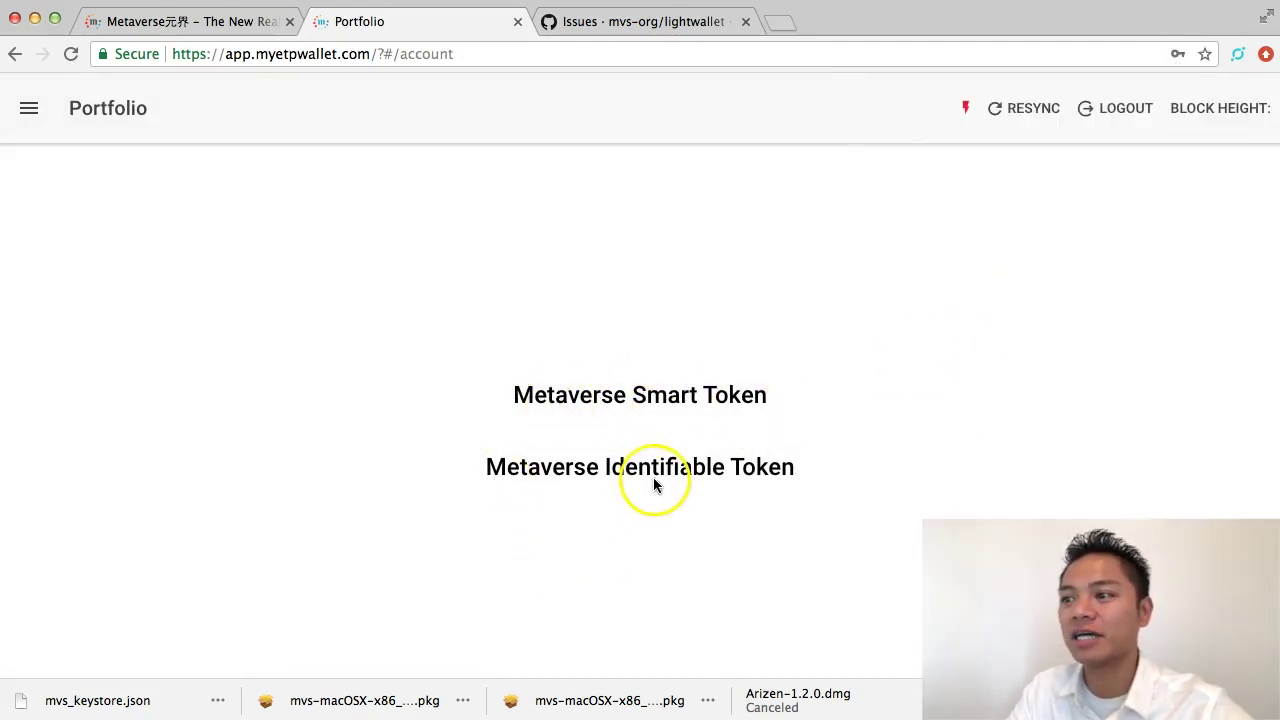
left_click(26, 110)
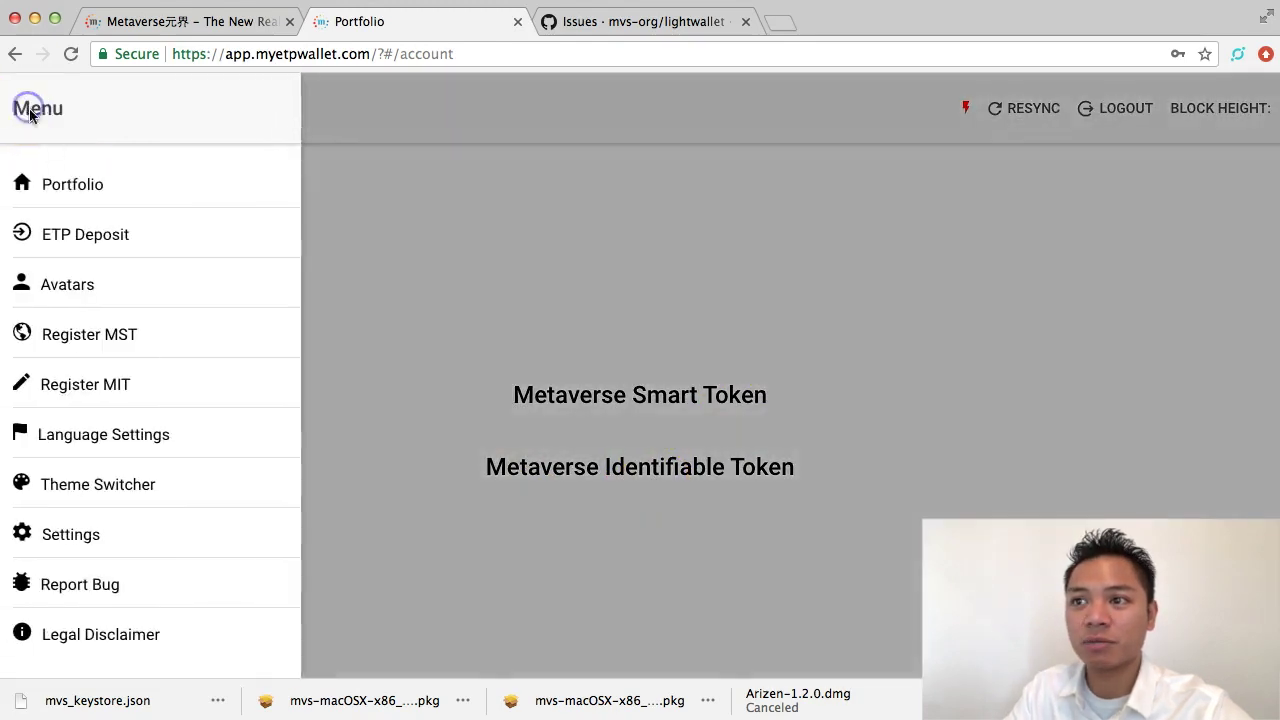
left_click(80, 189)
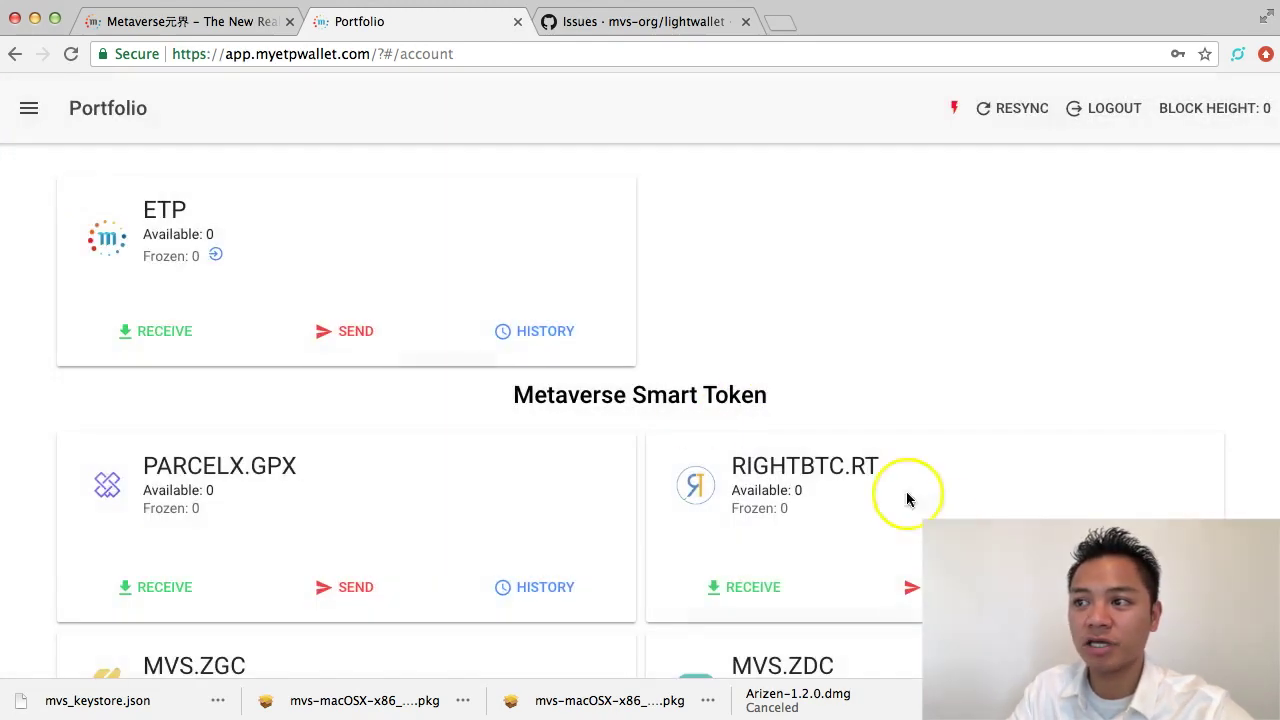